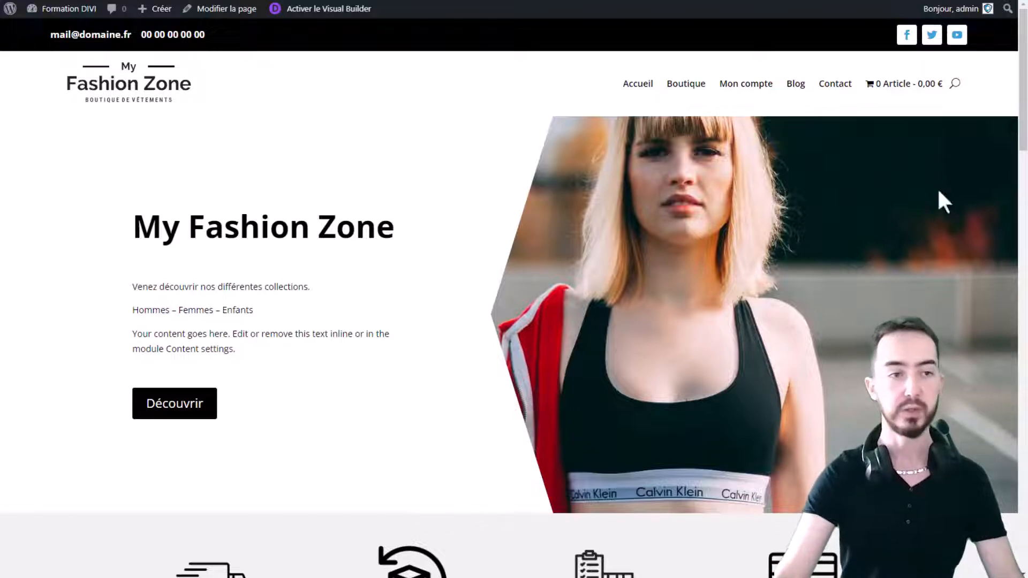
Go from the site's home page to the WordPress admin, open the page for adding extensions and search for "redirection".
mouse_move(43, 13)
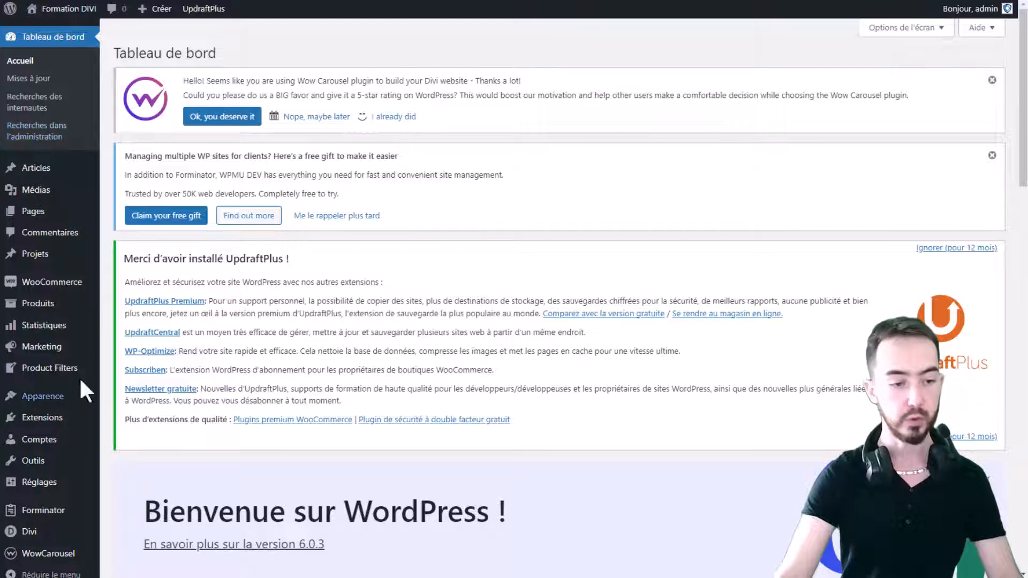
scroll(46, 385, "down", 3)
mouse_move(56, 423)
left_click(42, 405)
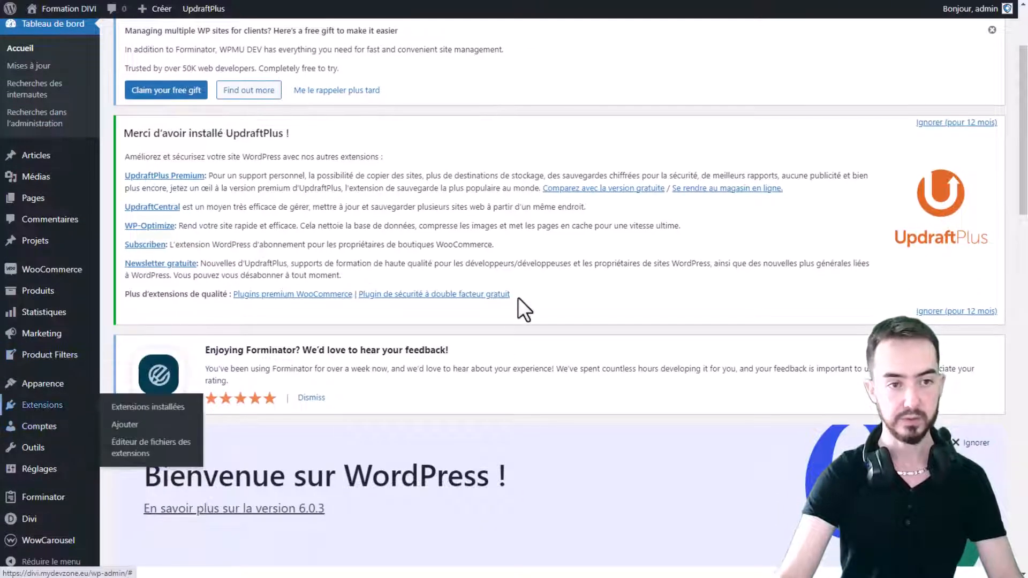
left_click(198, 42)
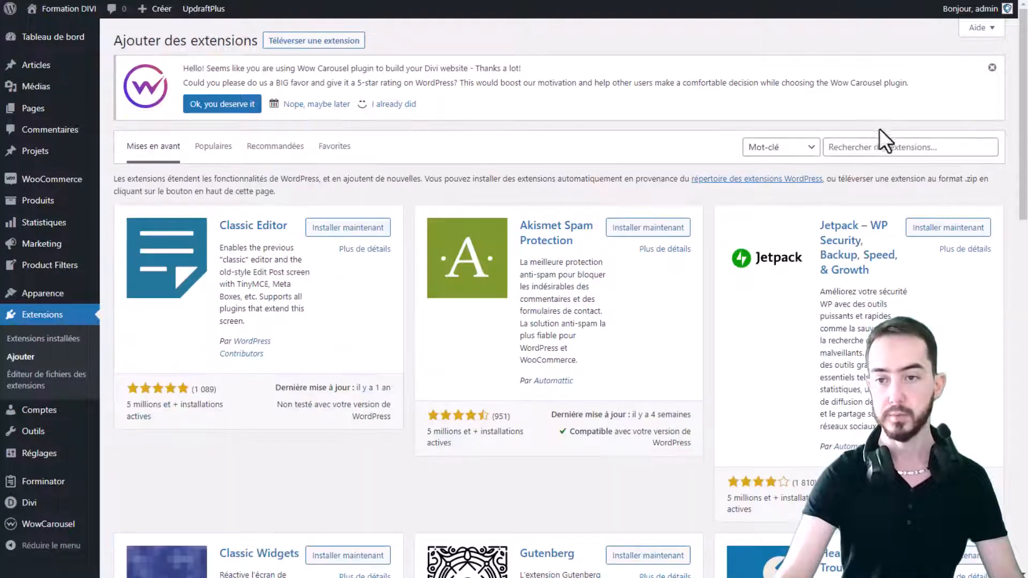
left_click(877, 146)
type("red")
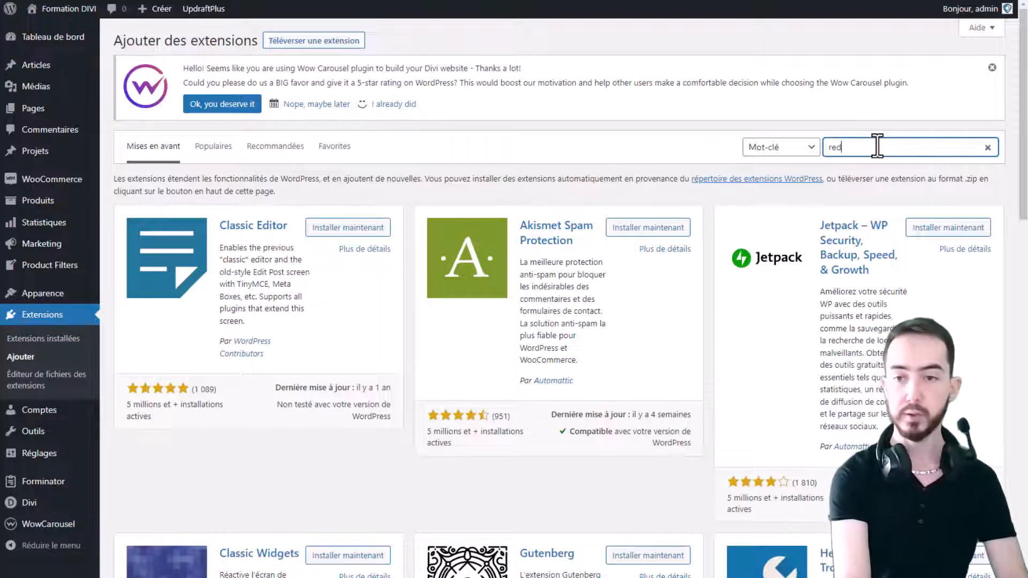
type("icectio")
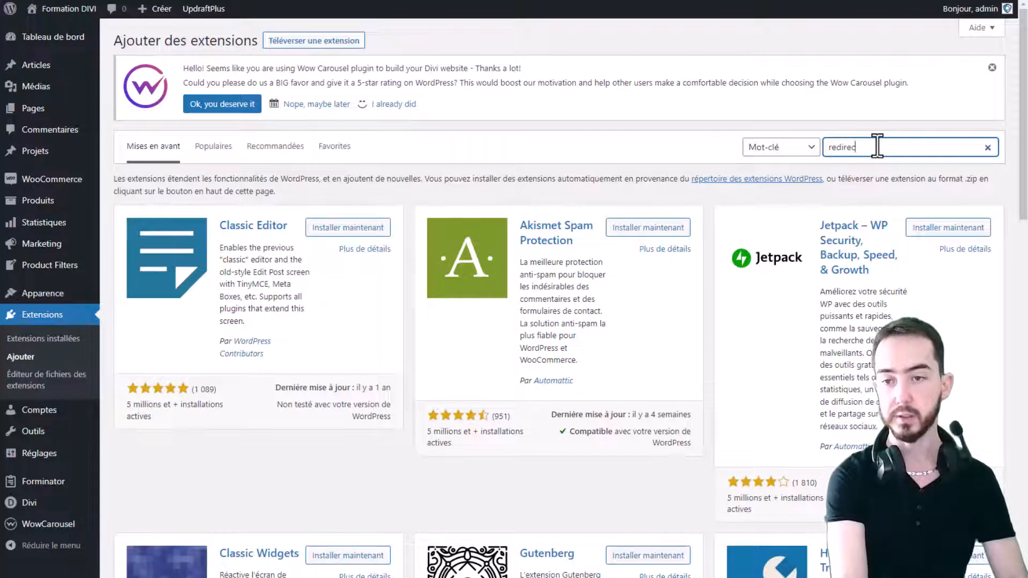
type("n")
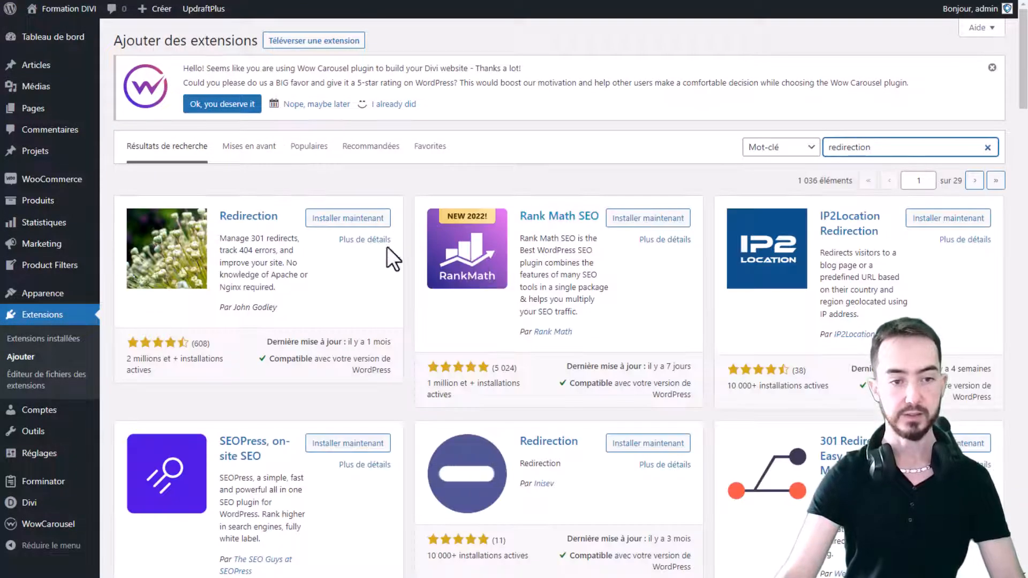
Install and activate the Redirection extension that manages 301 redirects and tracks 404 errors.
left_click(338, 220)
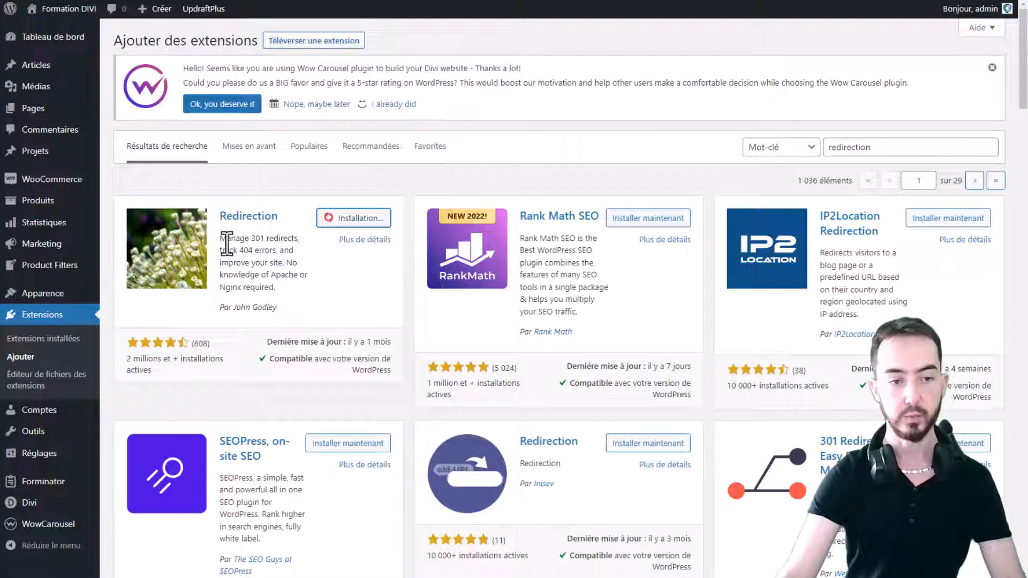
left_click_drag(226, 241, 274, 252)
left_click(257, 300)
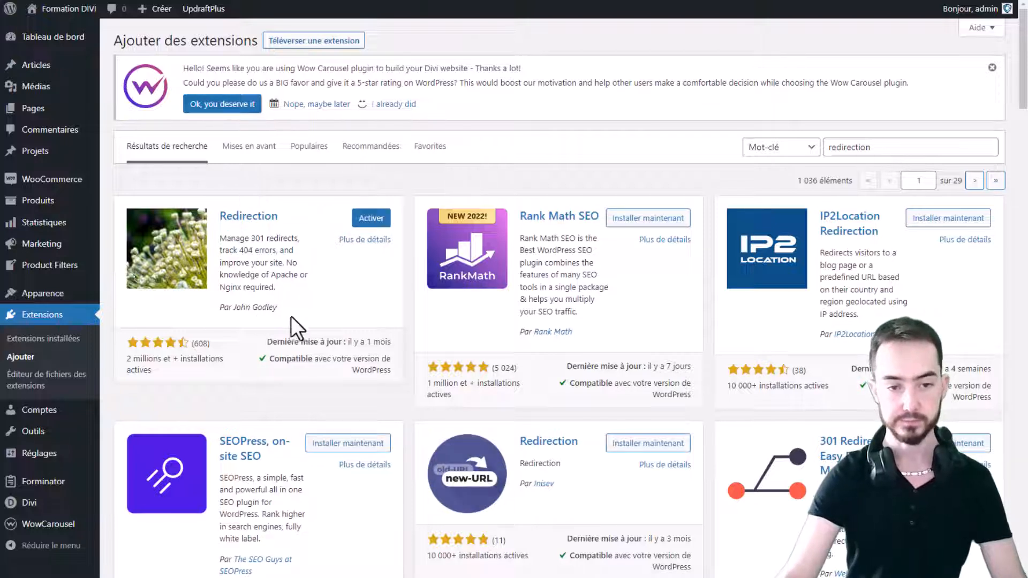
left_click(368, 220)
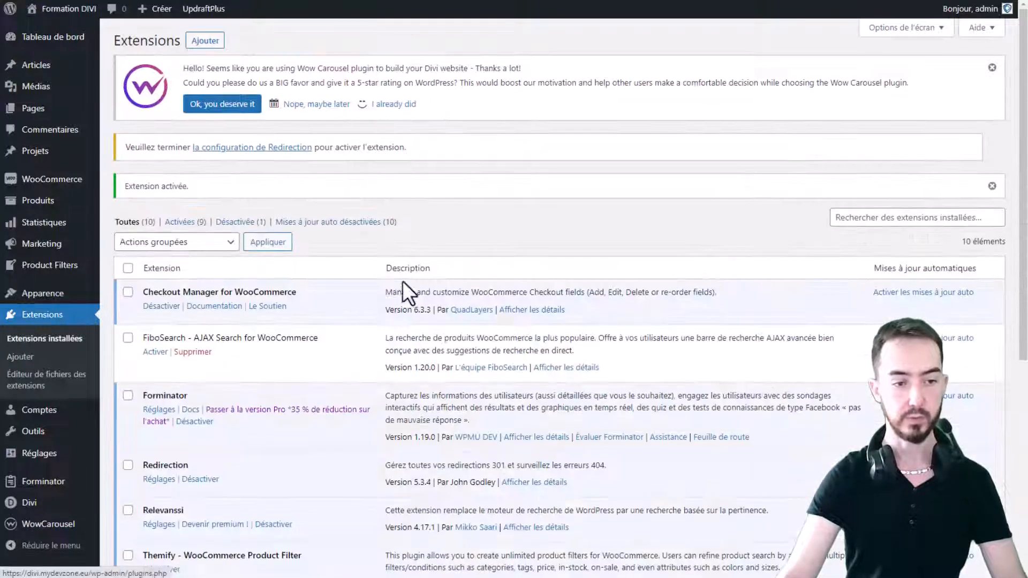
Open the settings of the Redirection extension, read through its welcome page and start the guided configuration.
scroll(407, 276, "down", 5)
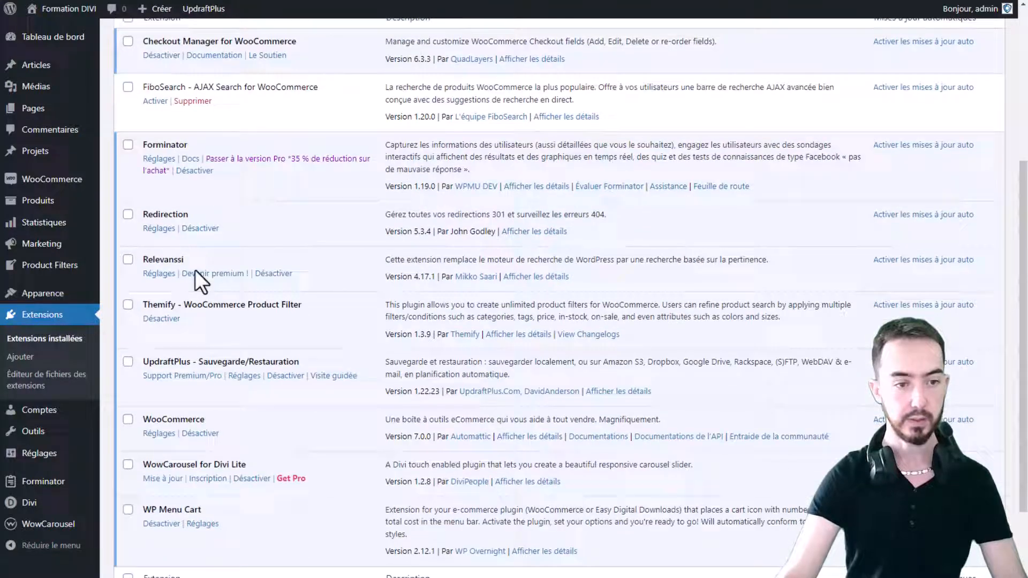
left_click(157, 228)
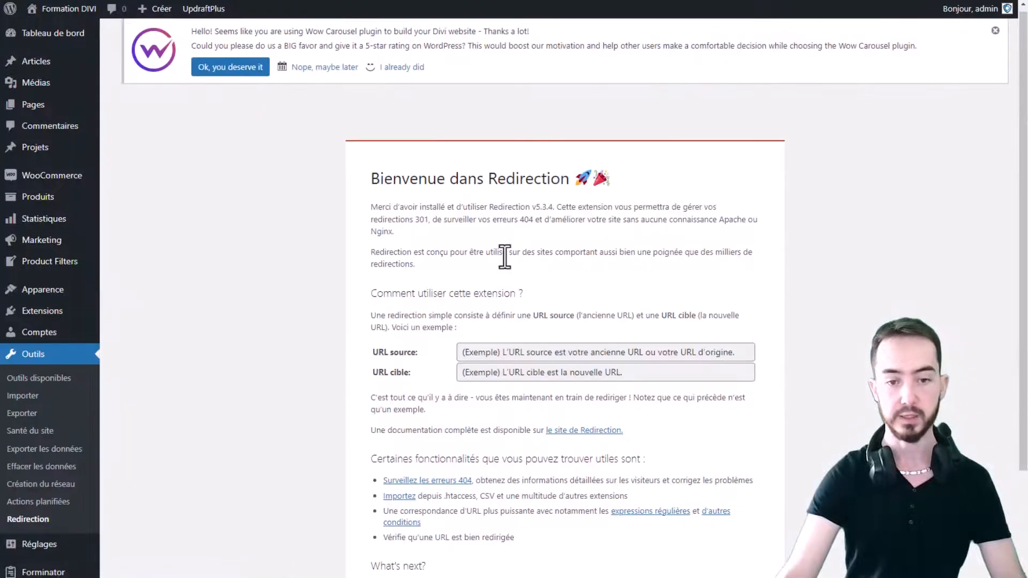
scroll(494, 258, "down", 3)
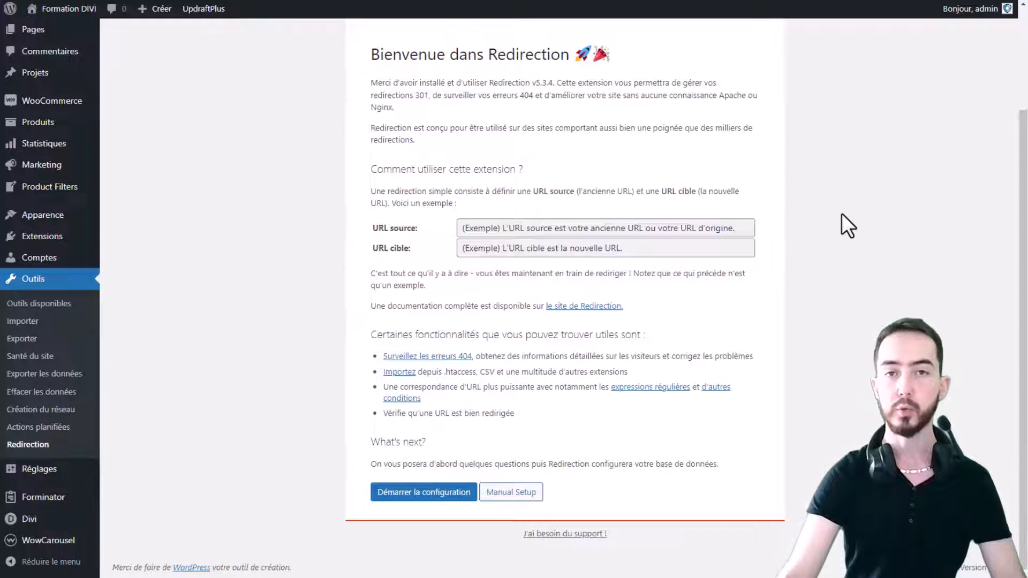
scroll(842, 213, "up", 2)
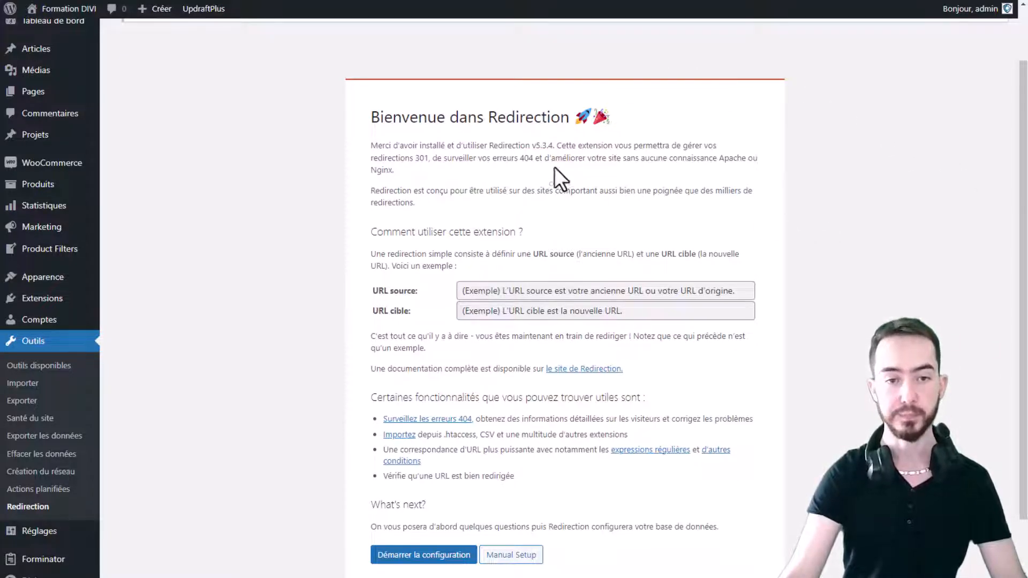
scroll(554, 172, "down", 1)
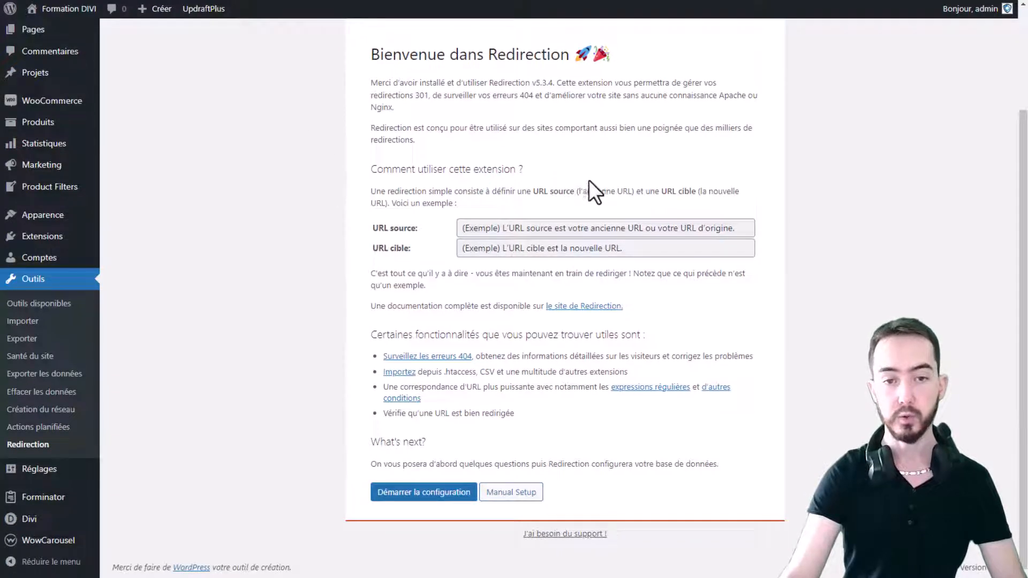
left_click_drag(366, 49, 811, 306)
left_click(811, 306)
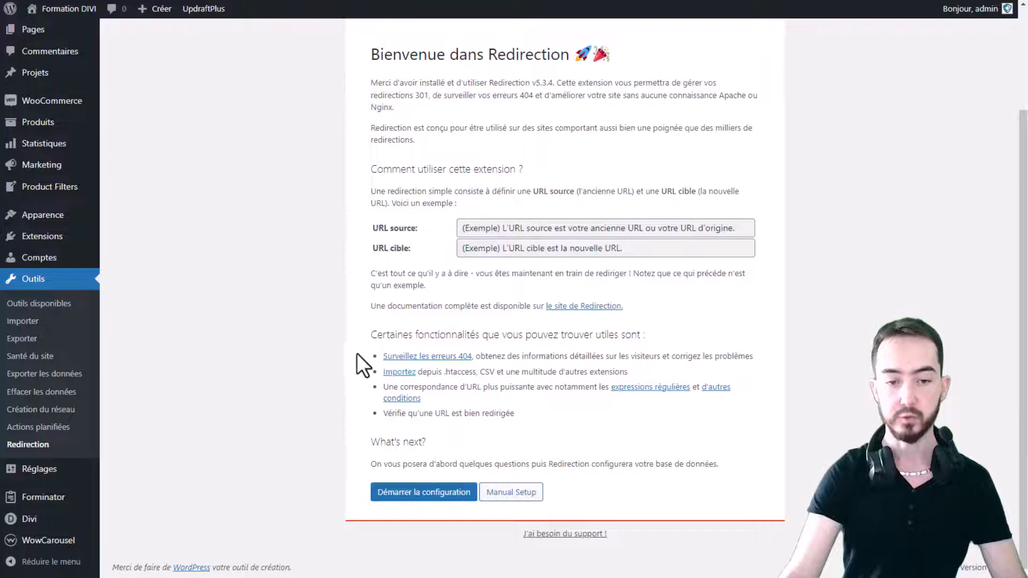
left_click_drag(357, 353, 643, 354)
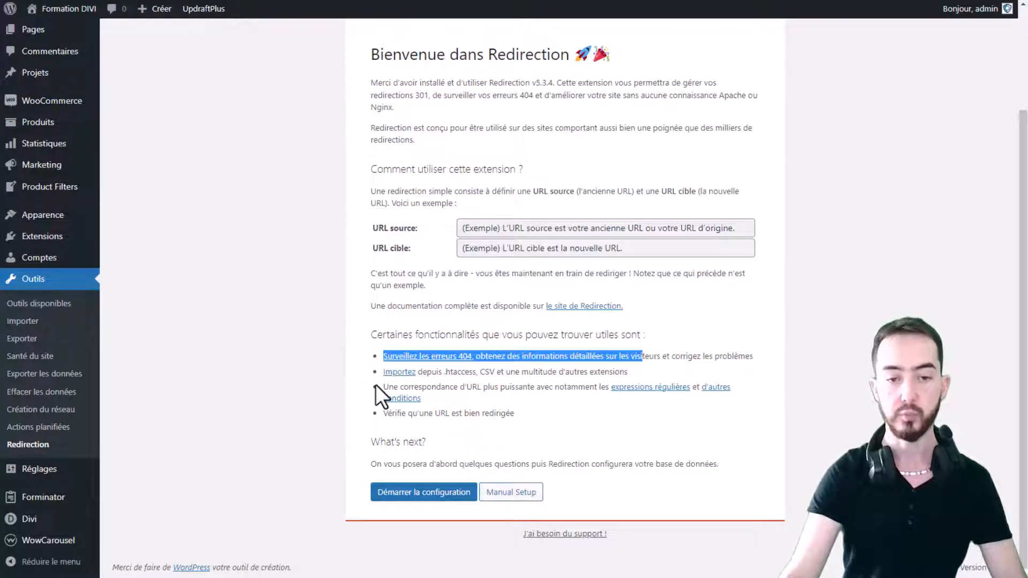
left_click(557, 393)
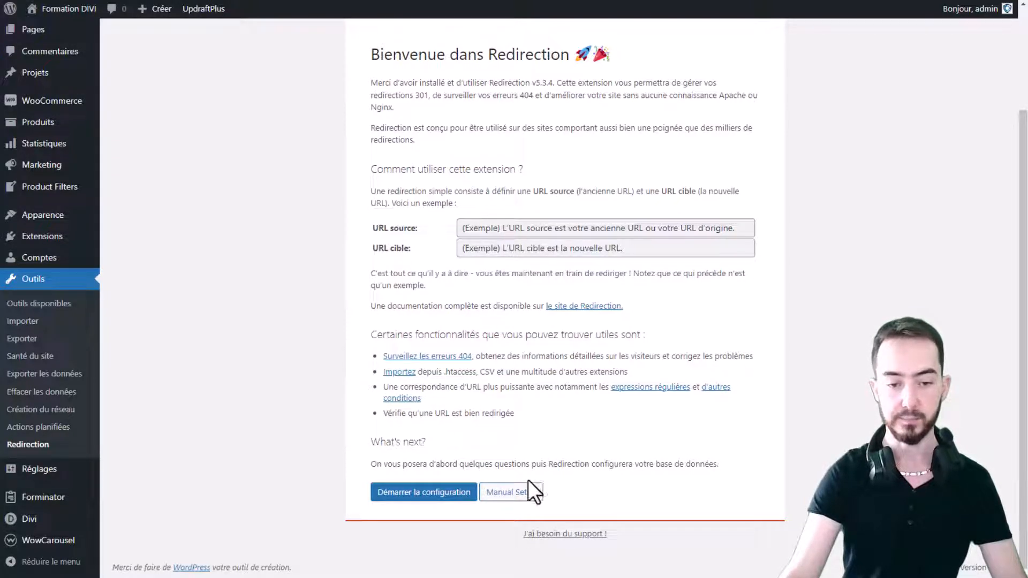
left_click(435, 494)
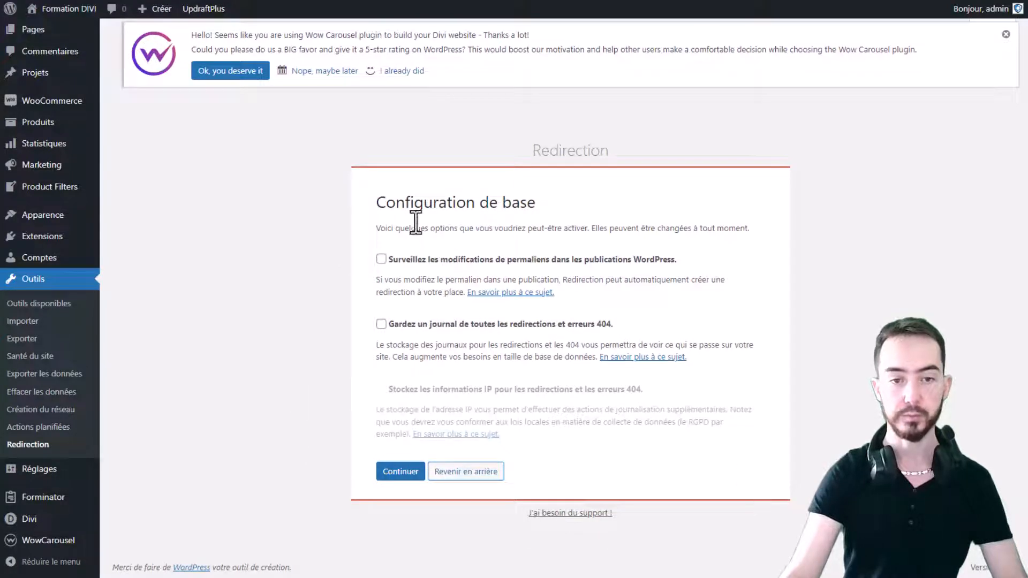
Enable permalink change monitoring and the log of all redirections and 404 errors in the basic configuration, and continue.
left_click_drag(423, 203, 567, 204)
left_click_drag(411, 260, 647, 266)
left_click(422, 262)
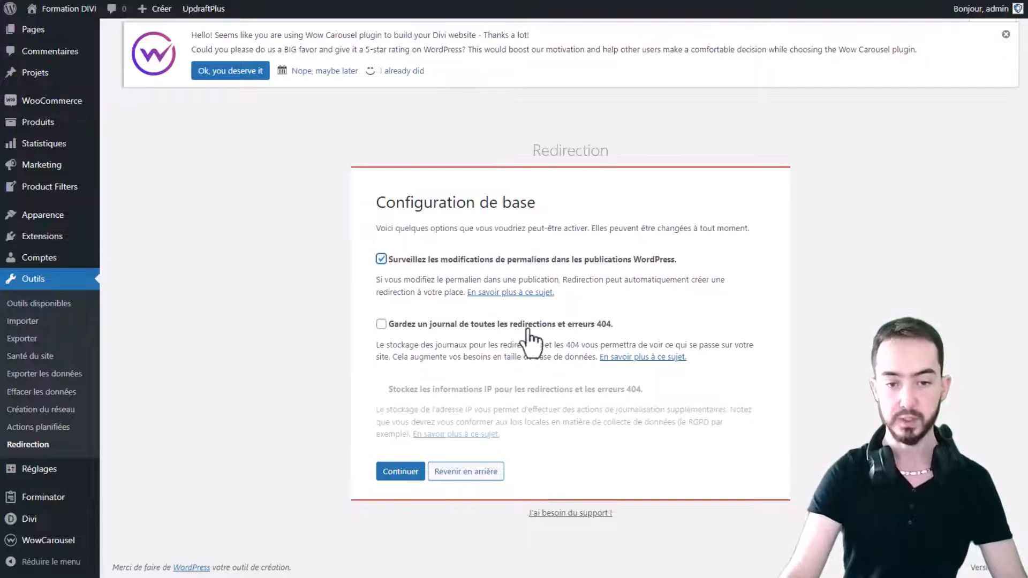
left_click(563, 329)
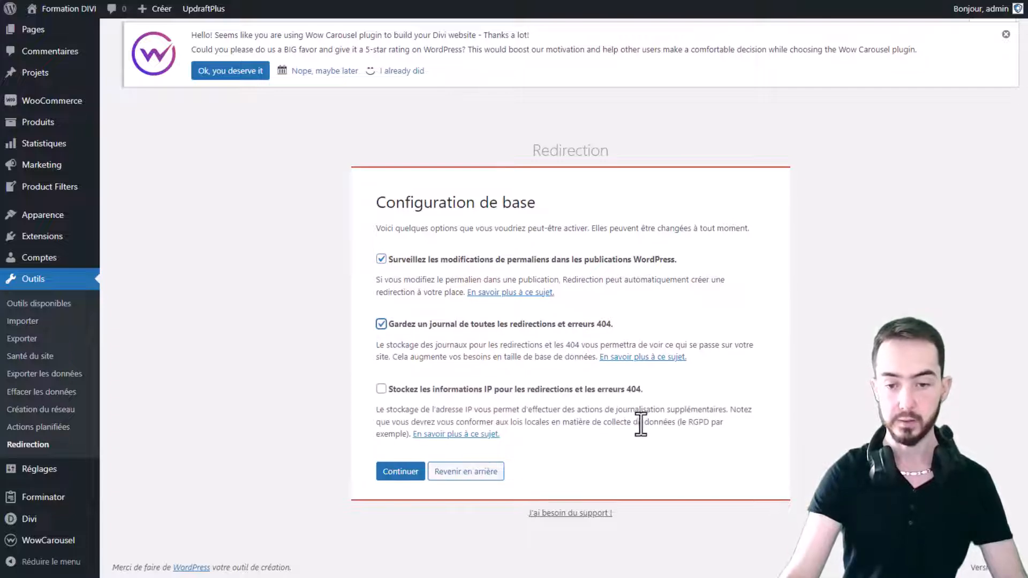
left_click_drag(674, 425, 716, 426)
left_click(620, 431)
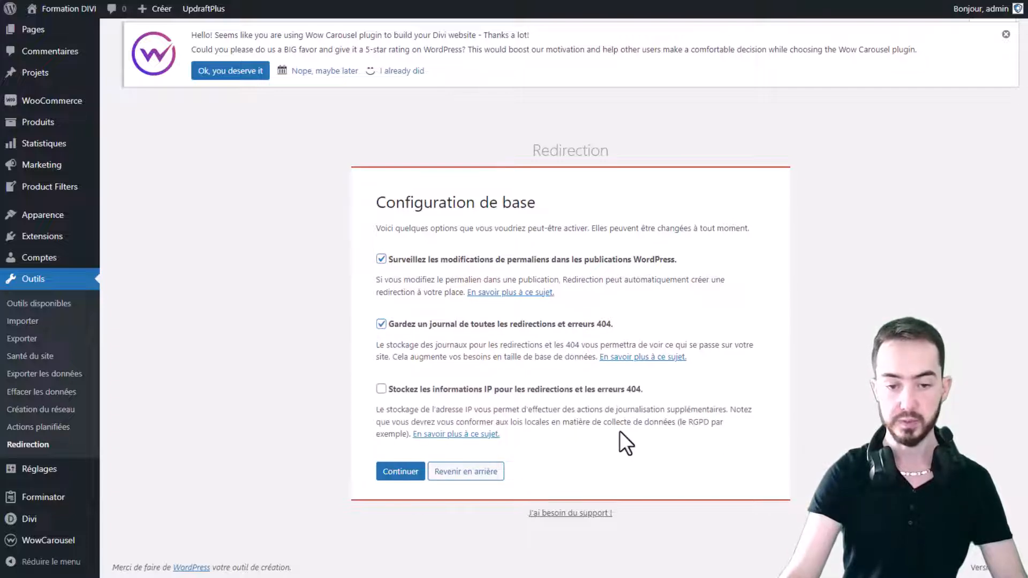
left_click(399, 472)
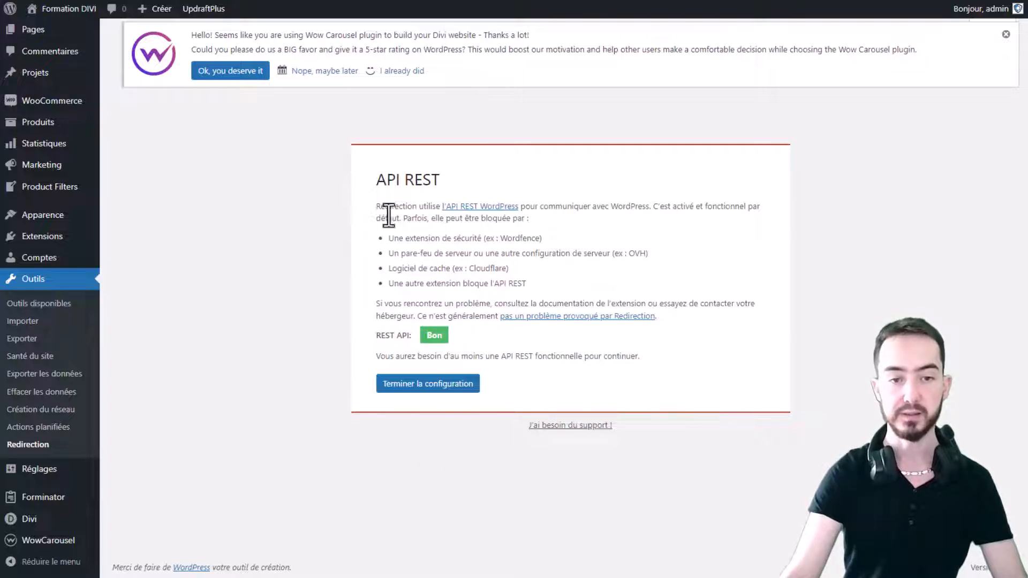
Complete the Redirection setup through the REST API check and database creation, and proceed to the extension's options.
left_click(416, 389)
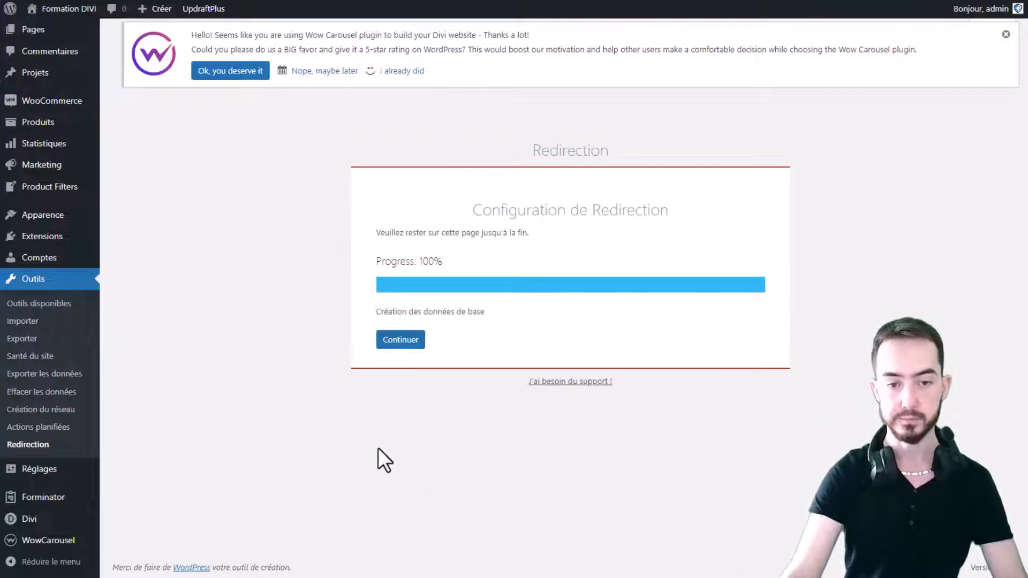
left_click(403, 340)
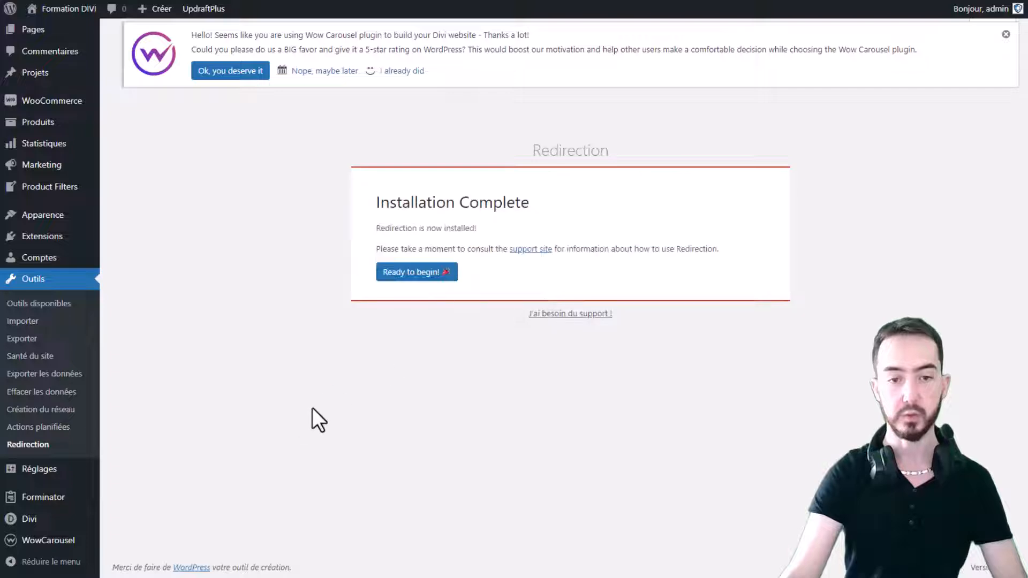
left_click(422, 273)
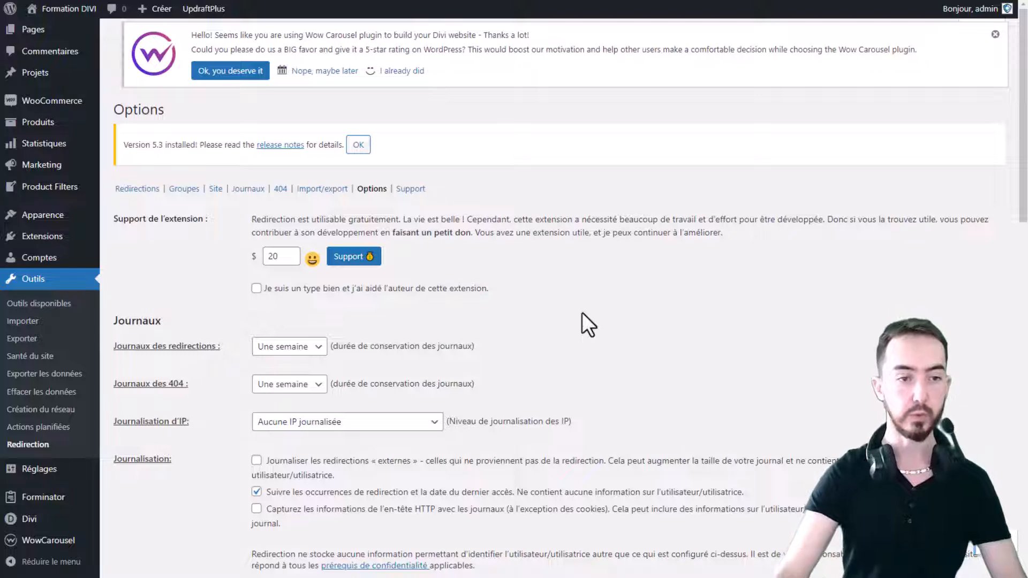
Open the Redirections list and review the source and target URL fields for a new redirection.
left_click(145, 191)
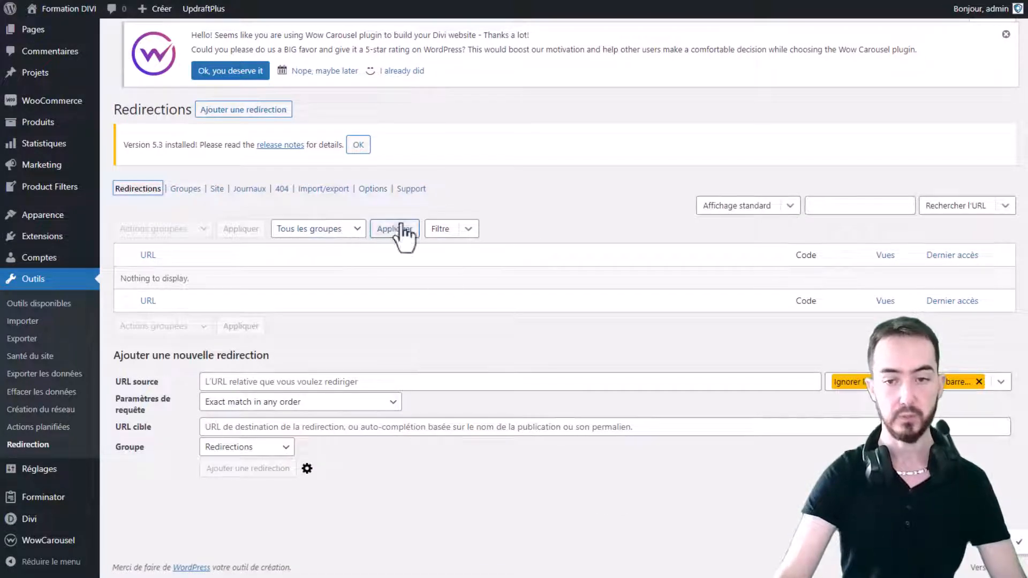
left_click_drag(127, 279, 240, 277)
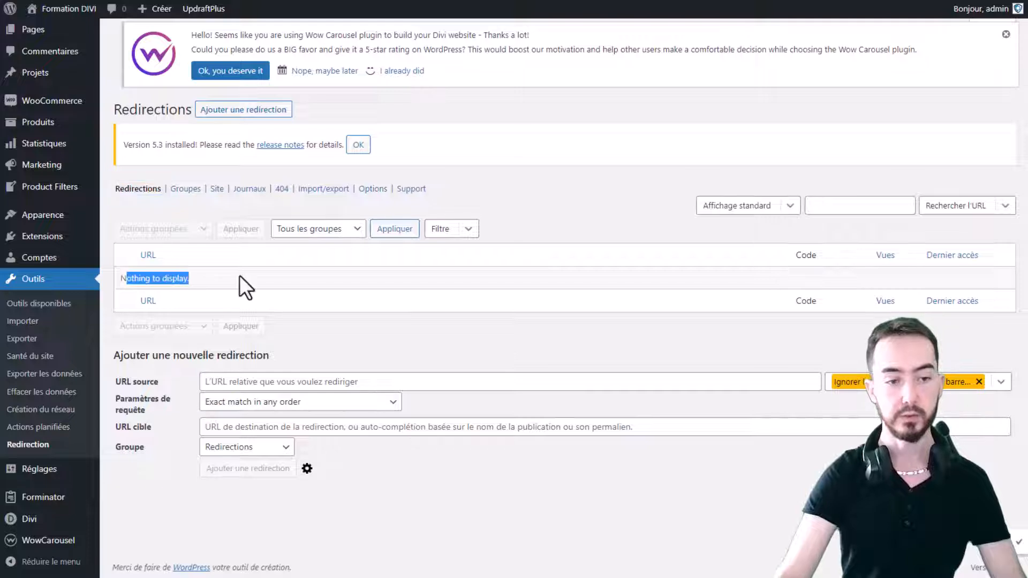
left_click(178, 282)
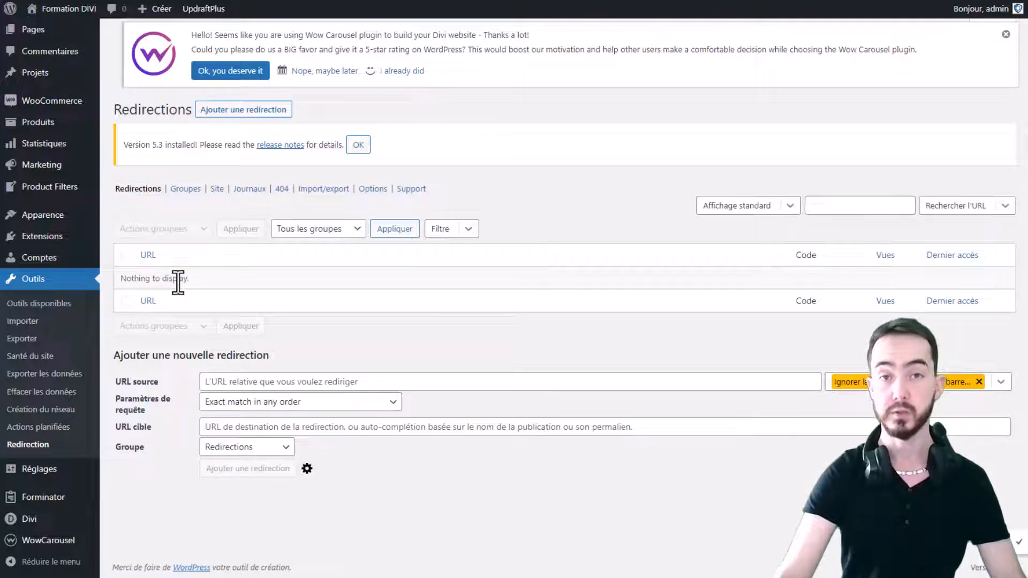
left_click(313, 381)
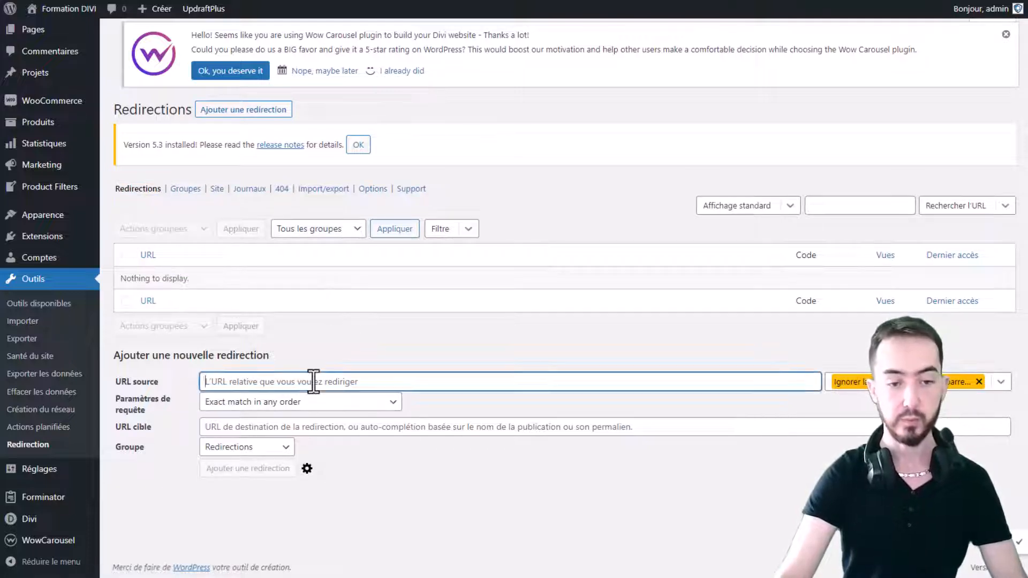
left_click(308, 426)
left_click(346, 375)
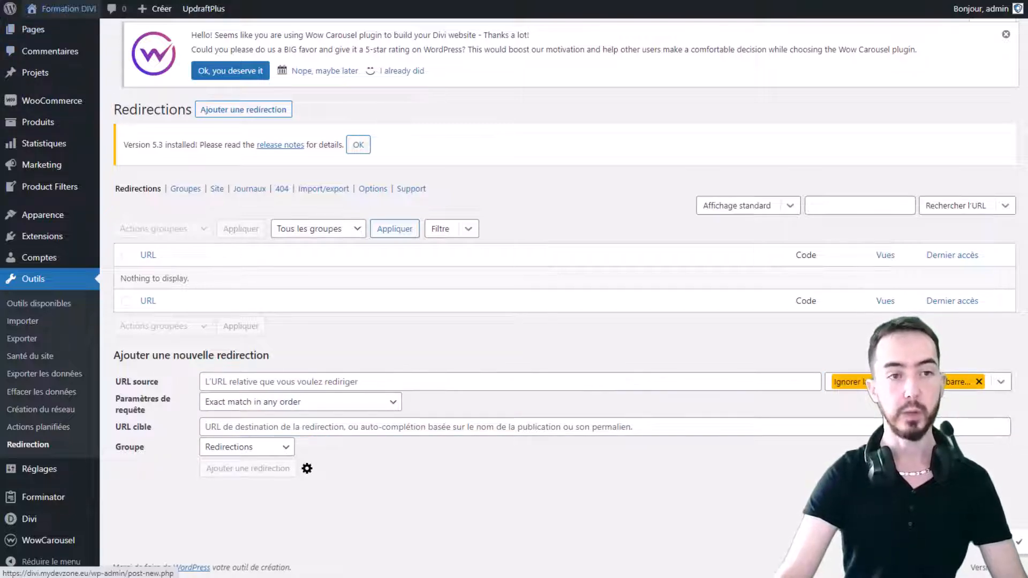
left_click(64, 9)
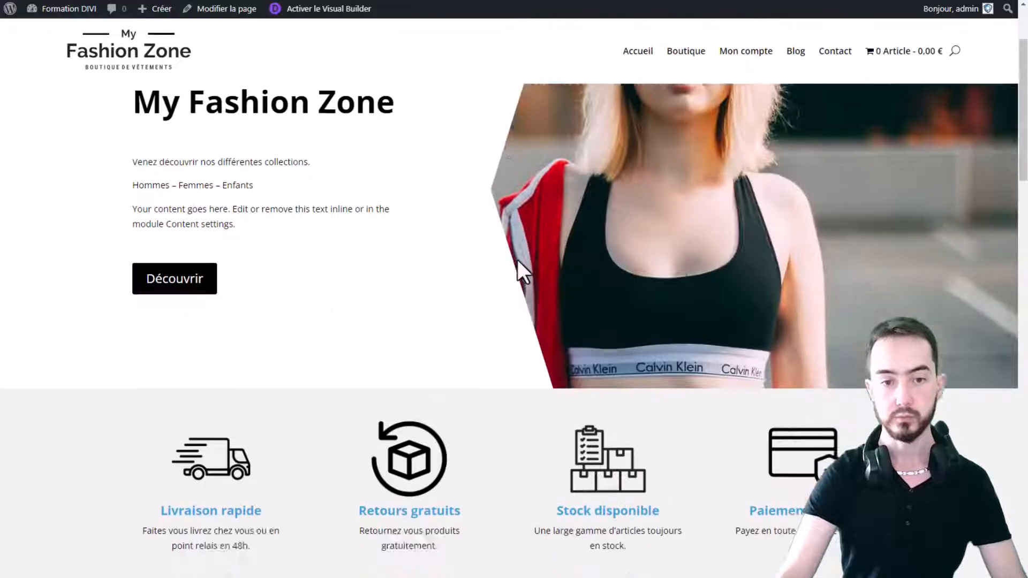
scroll(518, 260, "down", 5)
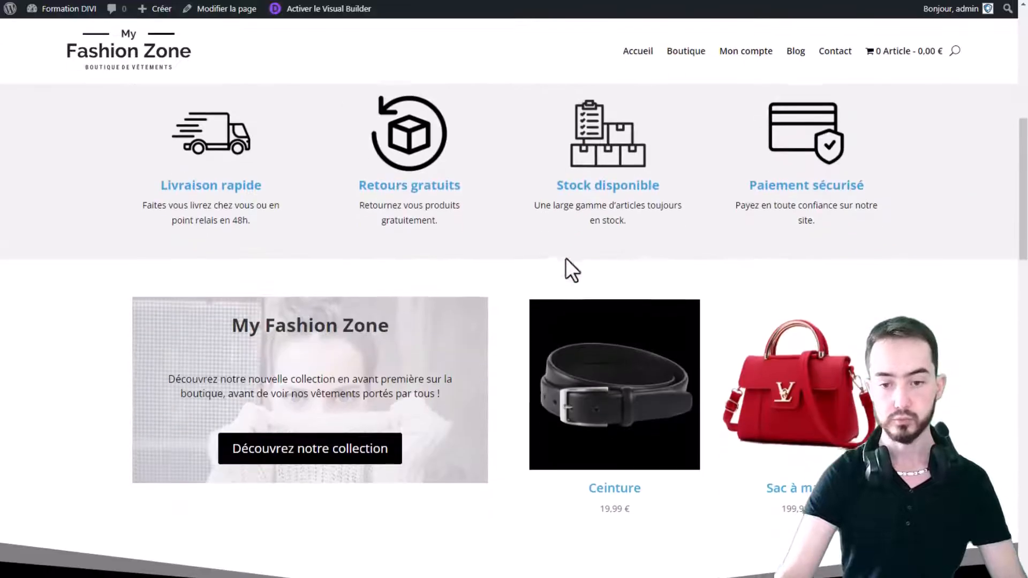
left_click(655, 424)
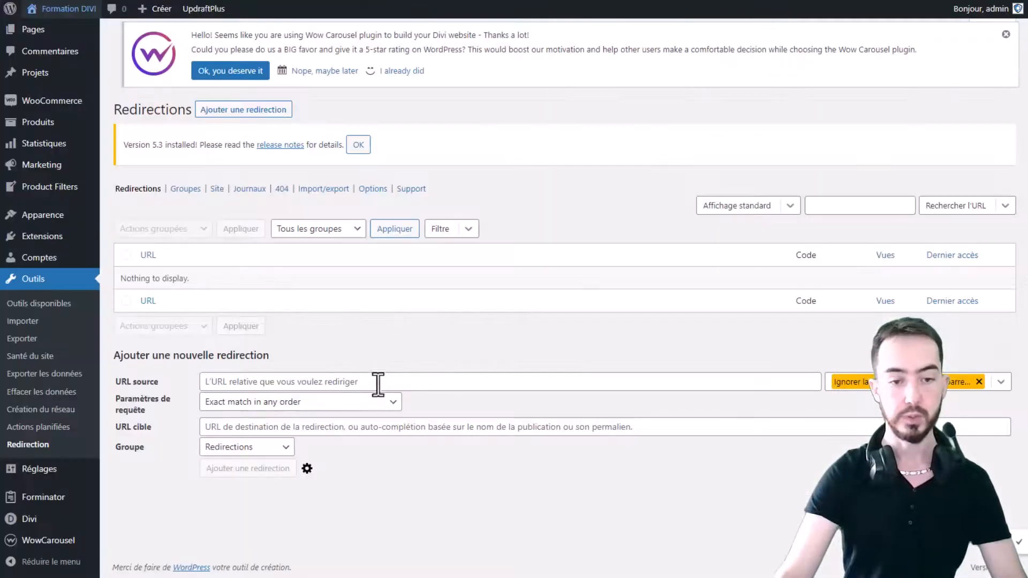
left_click(378, 381)
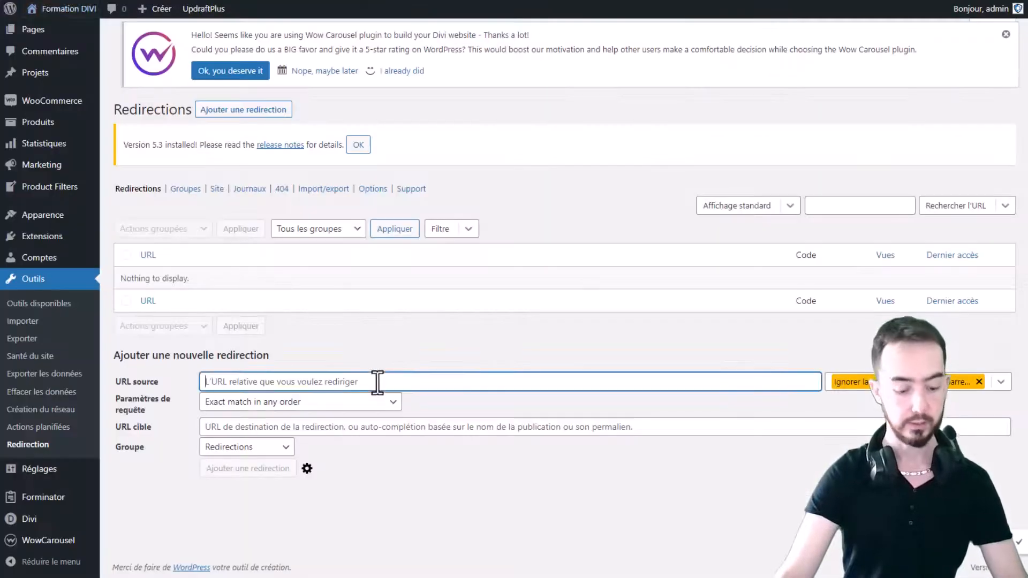
type("https://divi.mydevzone.eu/index.php/produit/ceinture/")
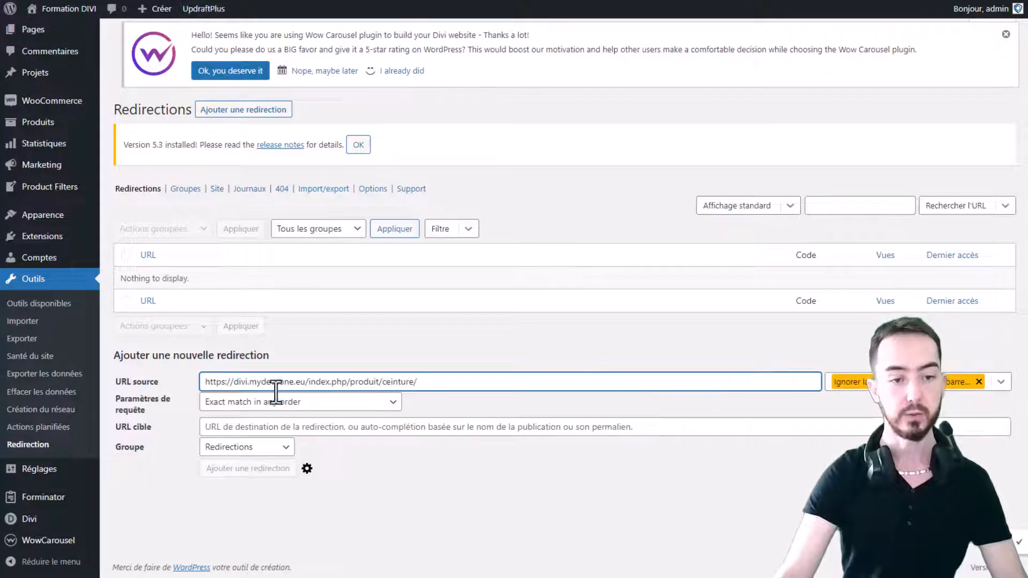
left_click(213, 0)
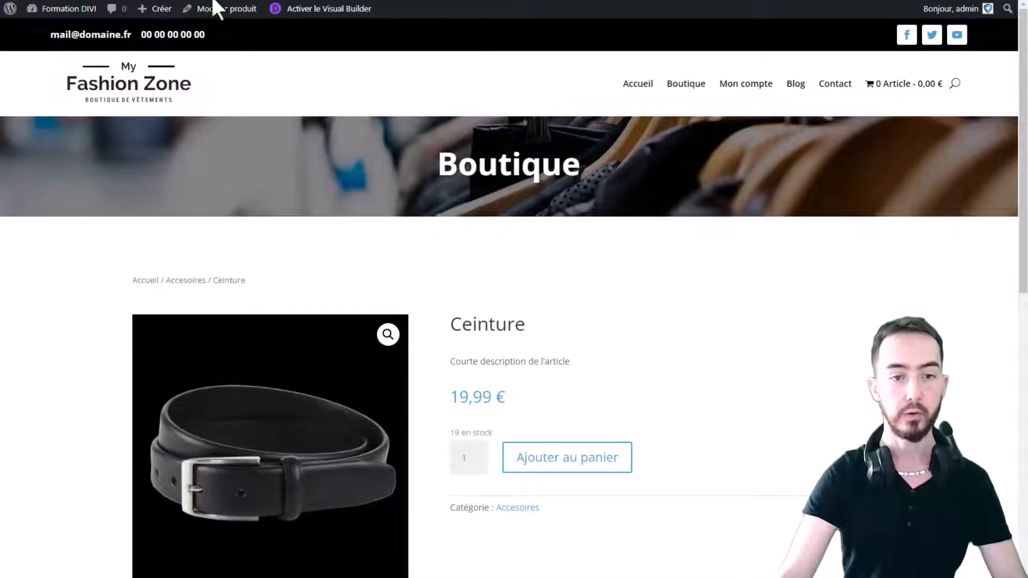
left_click(819, 96)
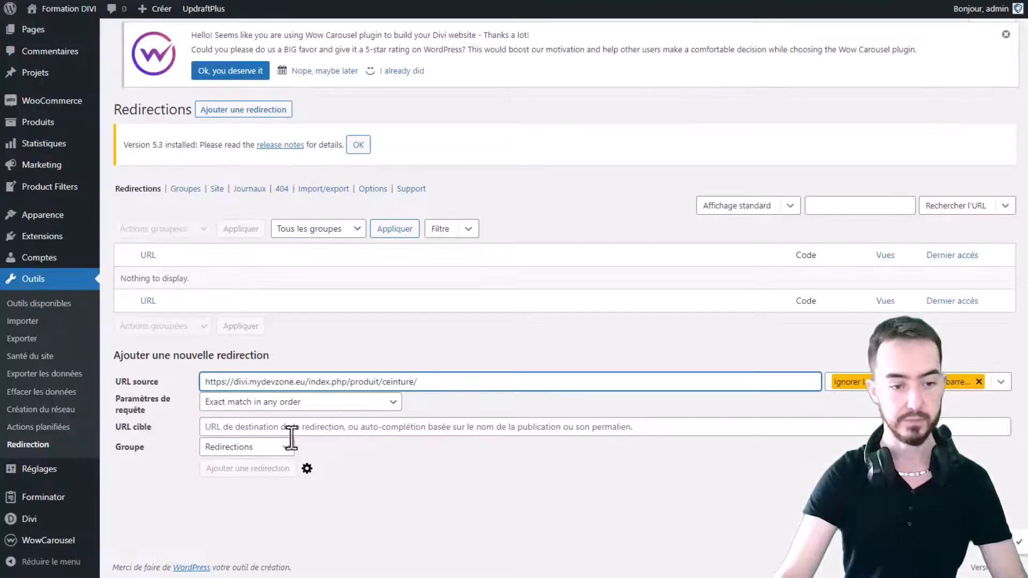
left_click(264, 428)
type("https://divi.mydevzone.eu/index.php/contact/")
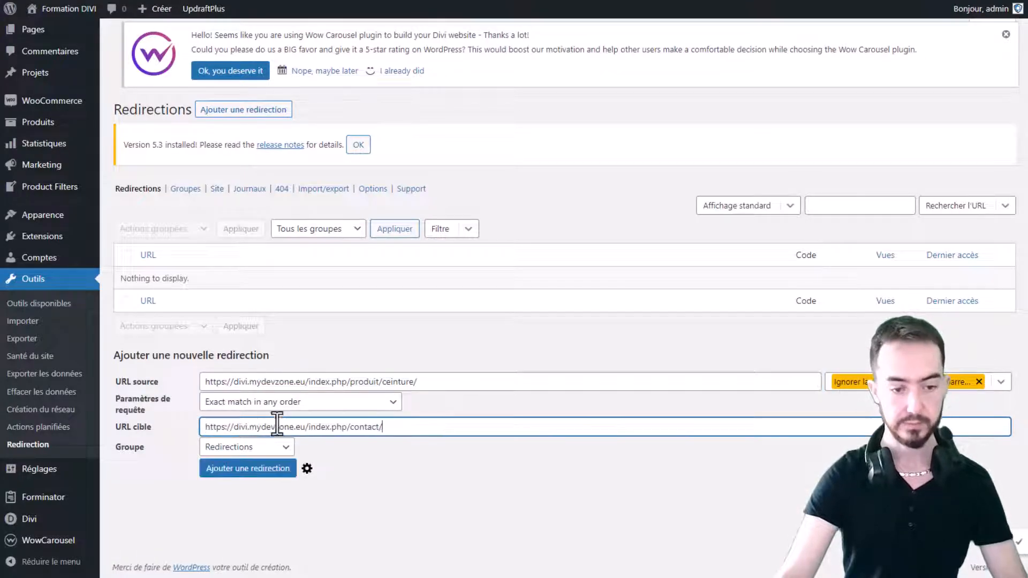
left_click(639, 507)
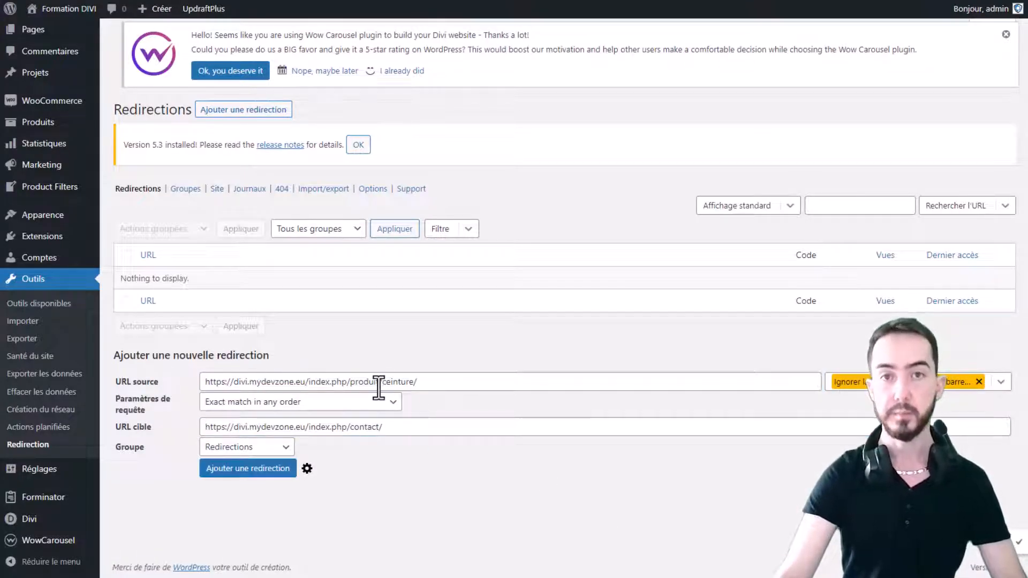
left_click_drag(248, 381, 430, 381)
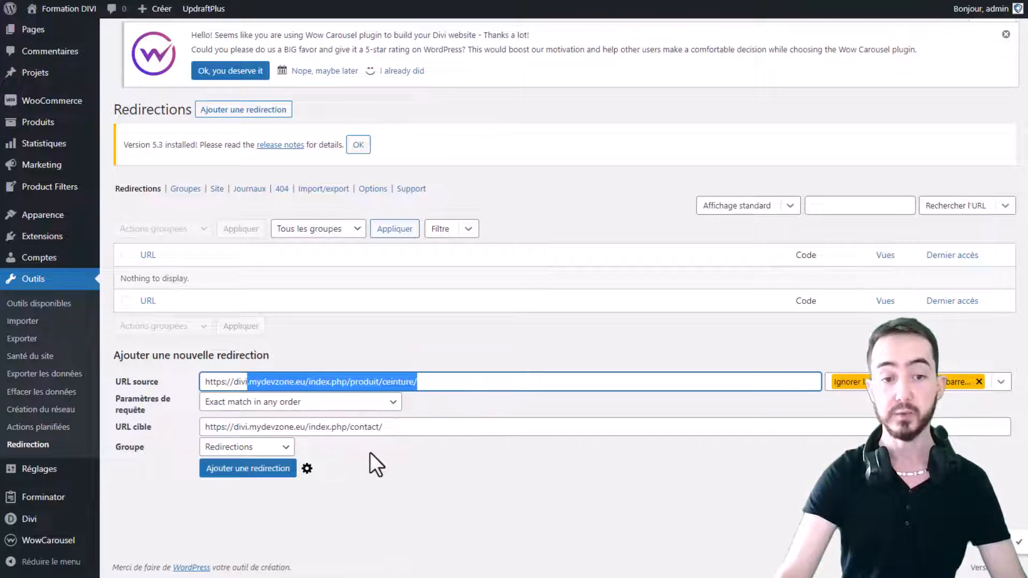
left_click_drag(272, 427, 443, 427)
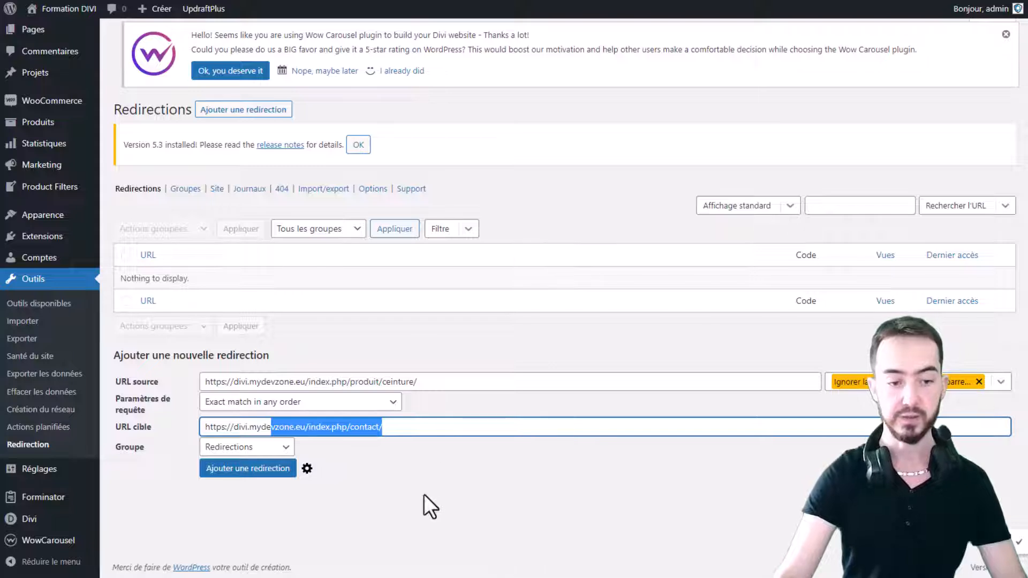
left_click(274, 476)
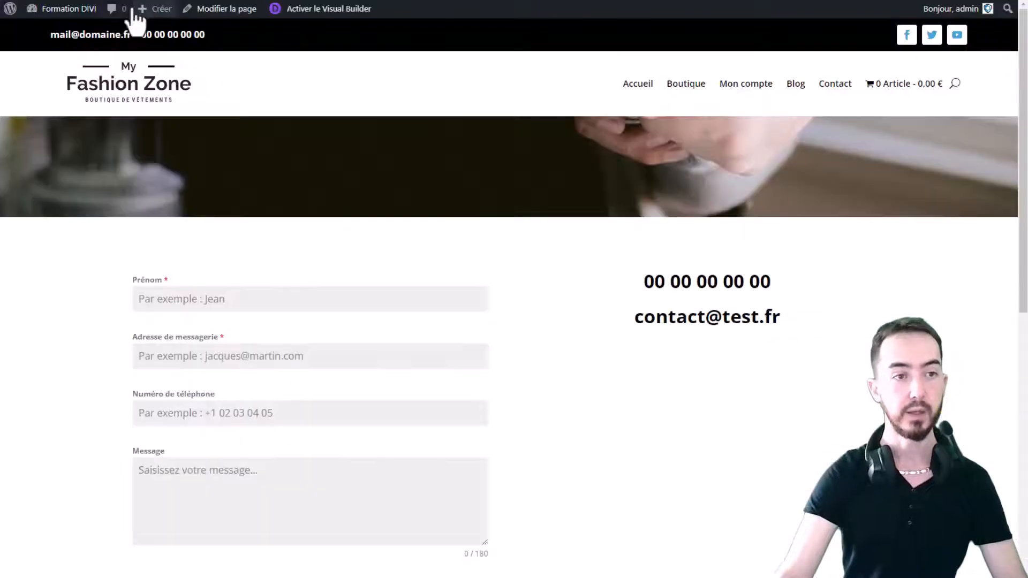
Open the Sac à main product from the shop's home page to check a product without a redirection.
left_click(92, 96)
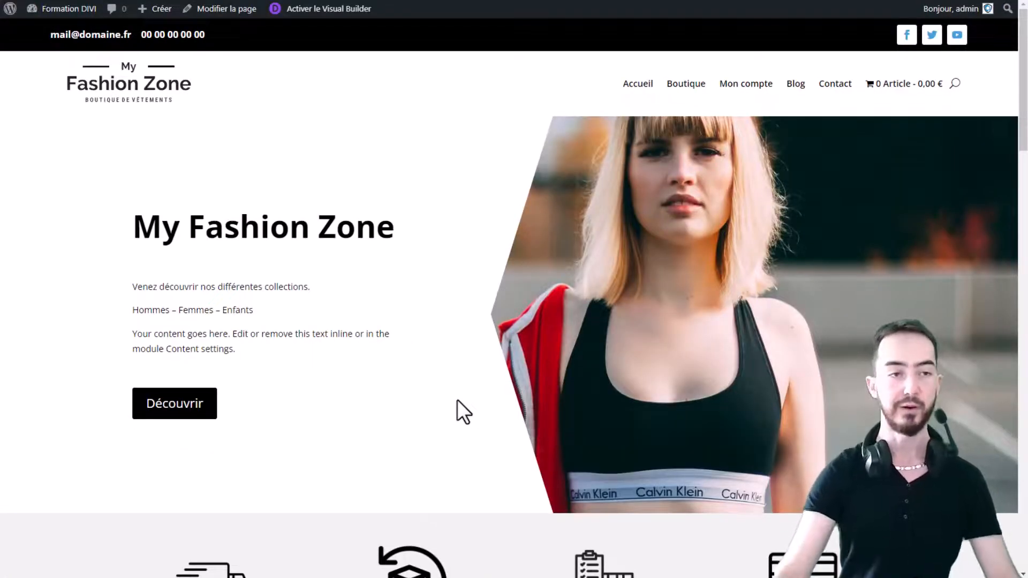
scroll(535, 275, "down", 8)
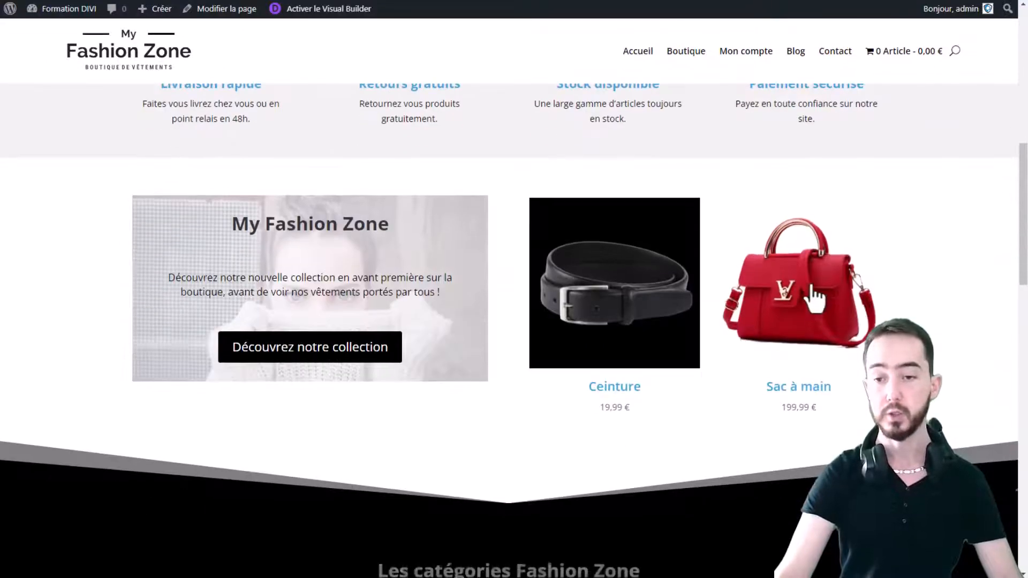
left_click(814, 297)
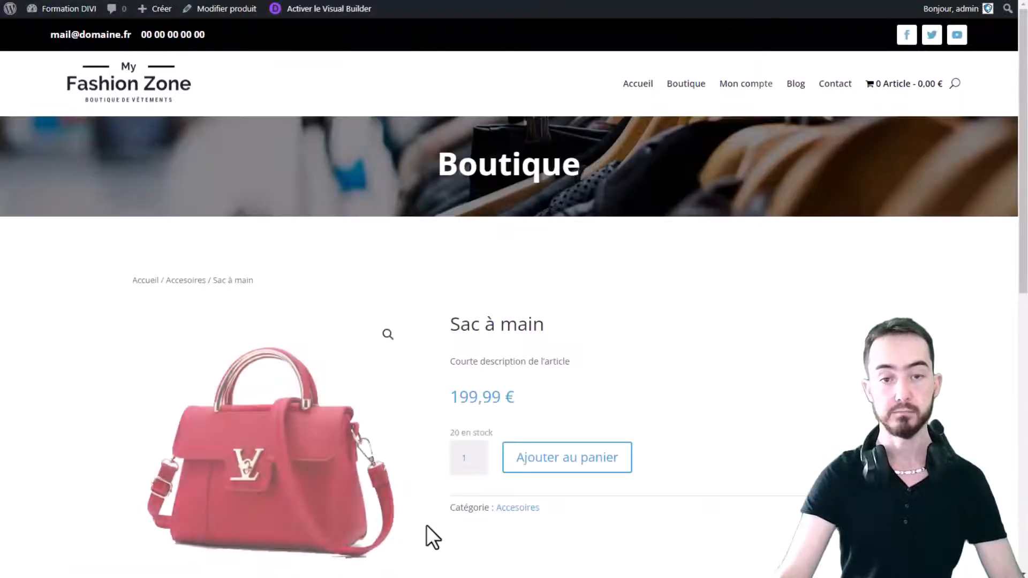
Return to the home page, open the Ceinture product to test its redirection, and examine the page that loads.
left_click(165, 105)
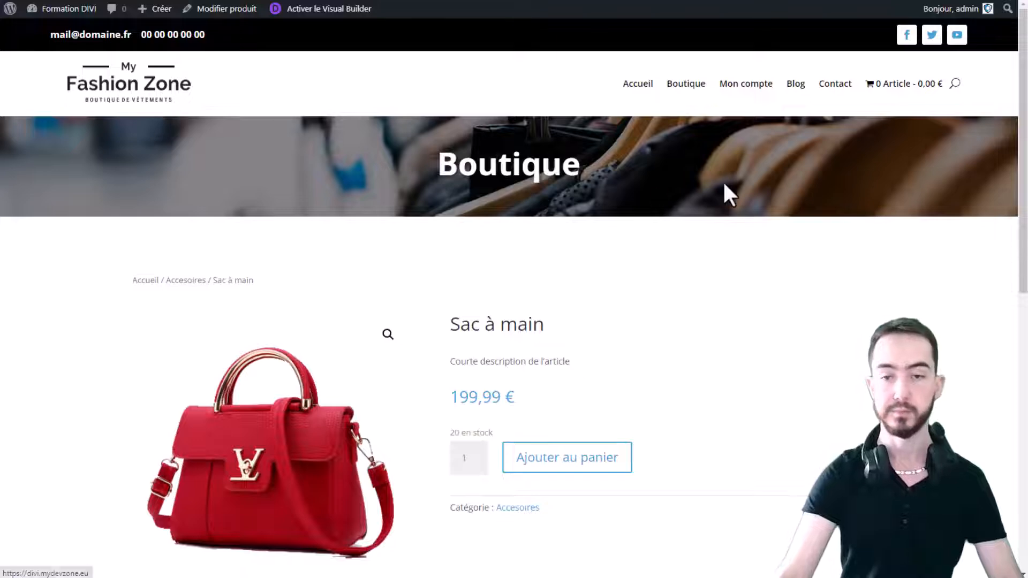
scroll(760, 214, "down", 8)
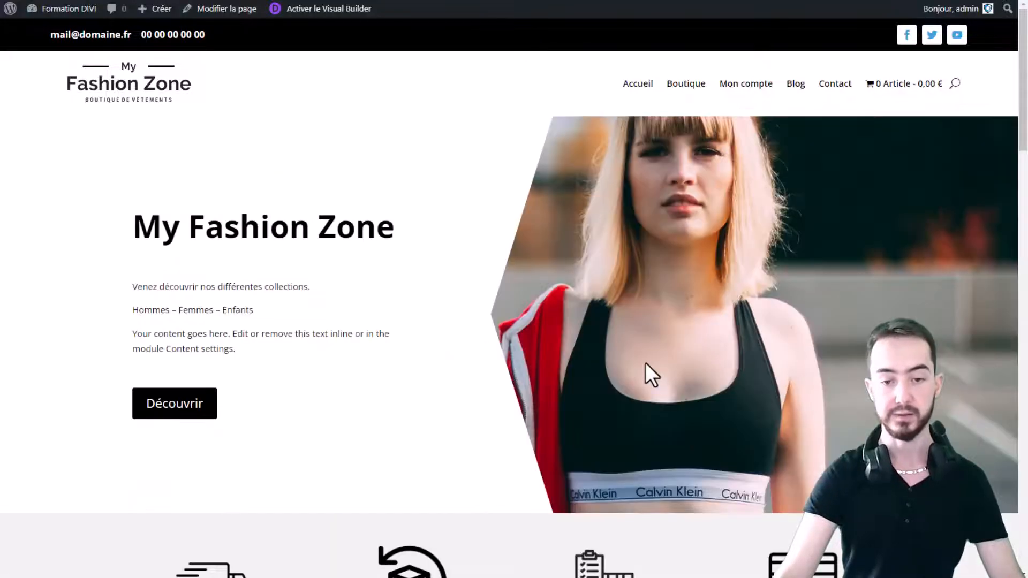
scroll(645, 364, "down", 5)
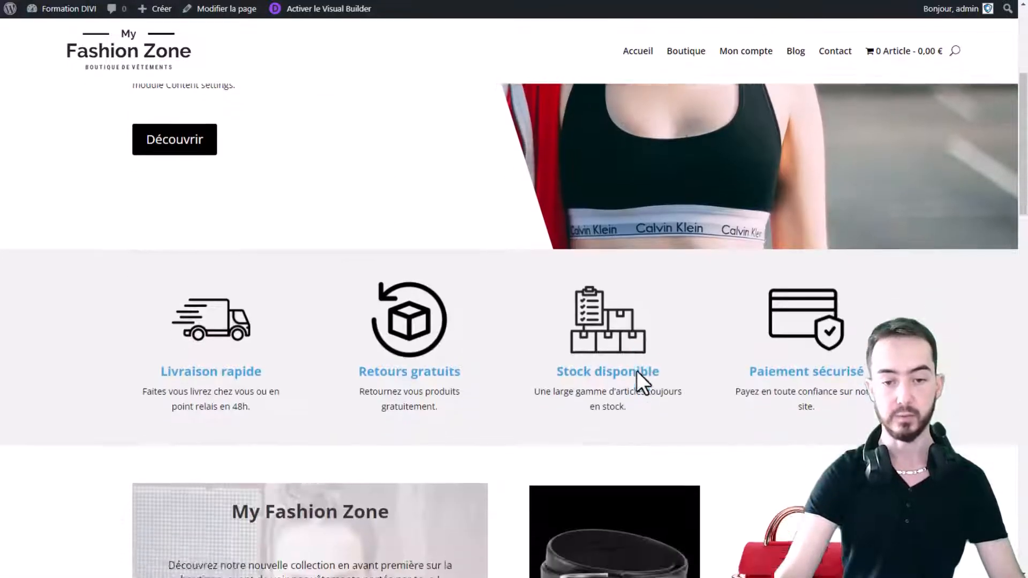
scroll(637, 370, "down", 5)
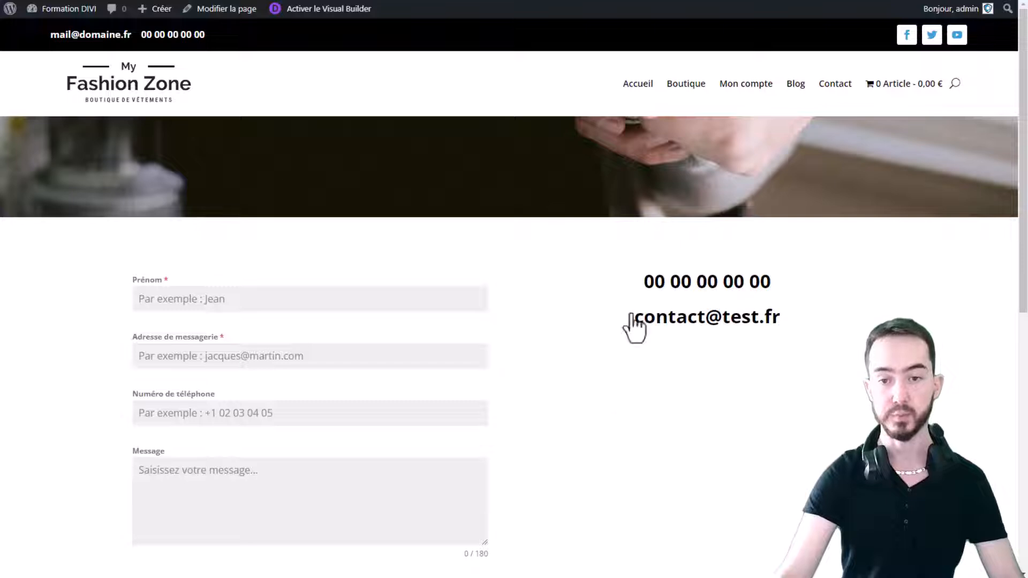
scroll(635, 420, "down", 3)
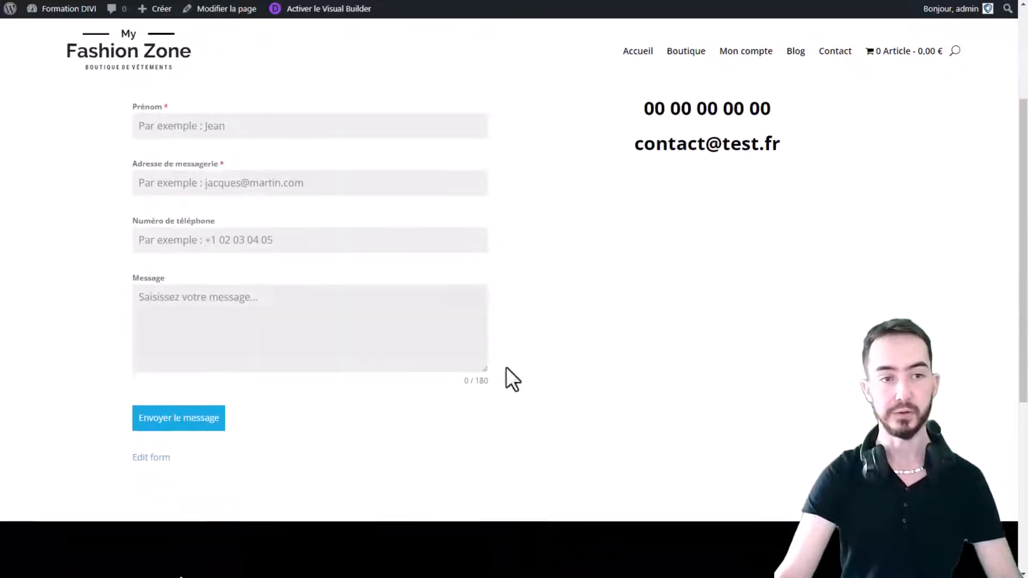
scroll(589, 322, "down", 5)
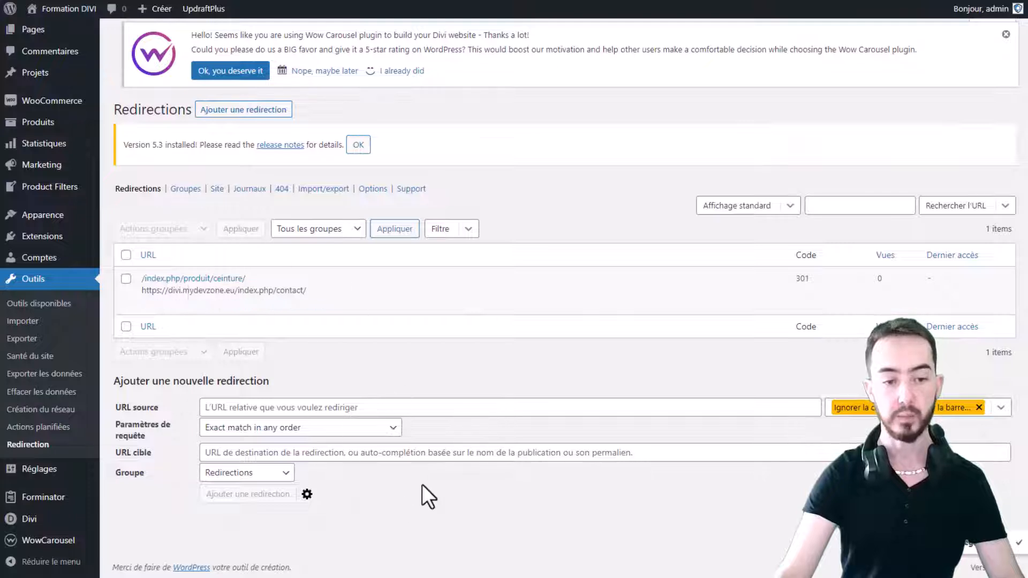
left_click(257, 1)
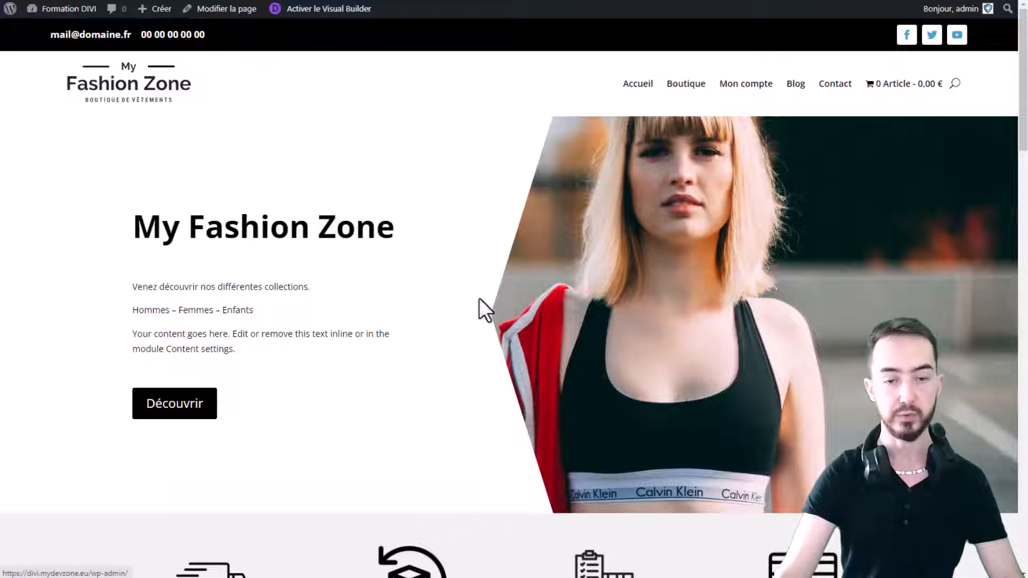
scroll(814, 325, "down", 9)
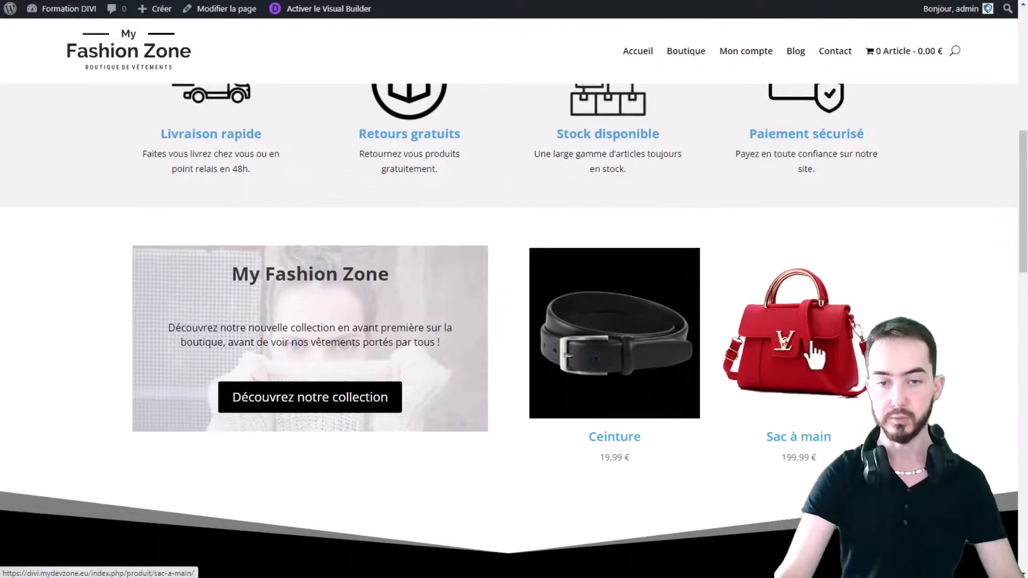
left_click(811, 354)
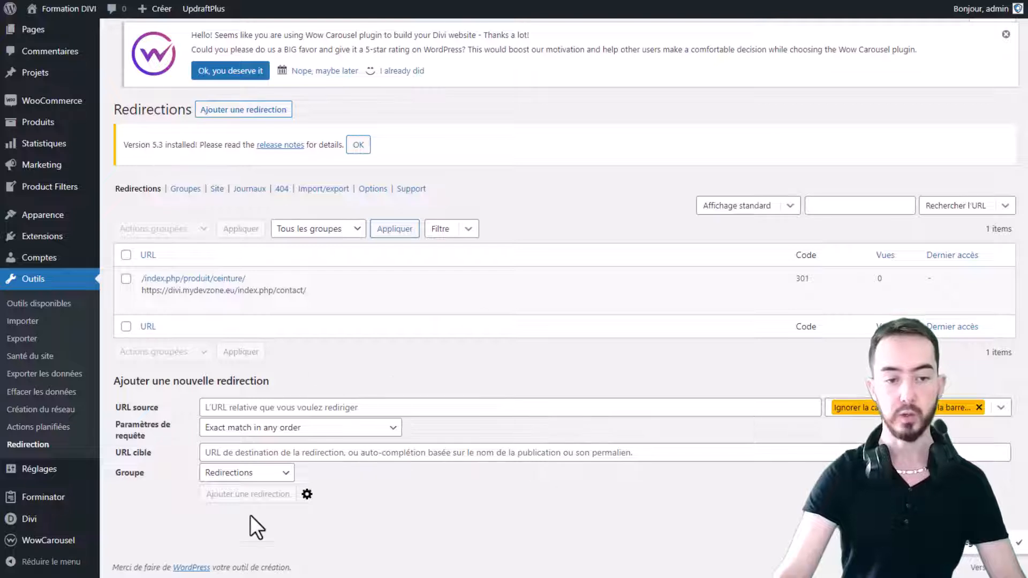
left_click(285, 408)
type("https://divi.mydevzone.eu/index.php/produit/sac-a-main/")
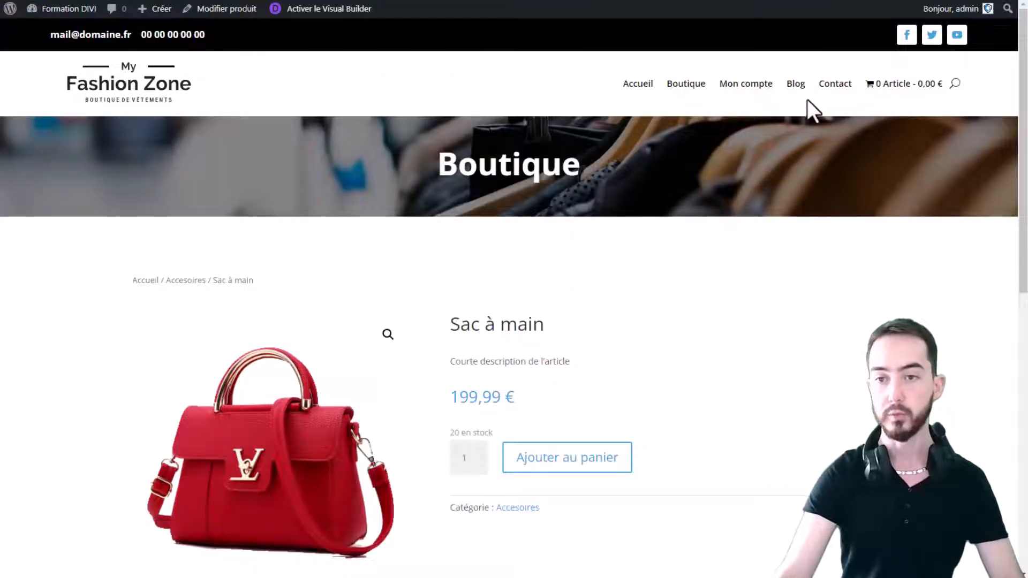
left_click(796, 85)
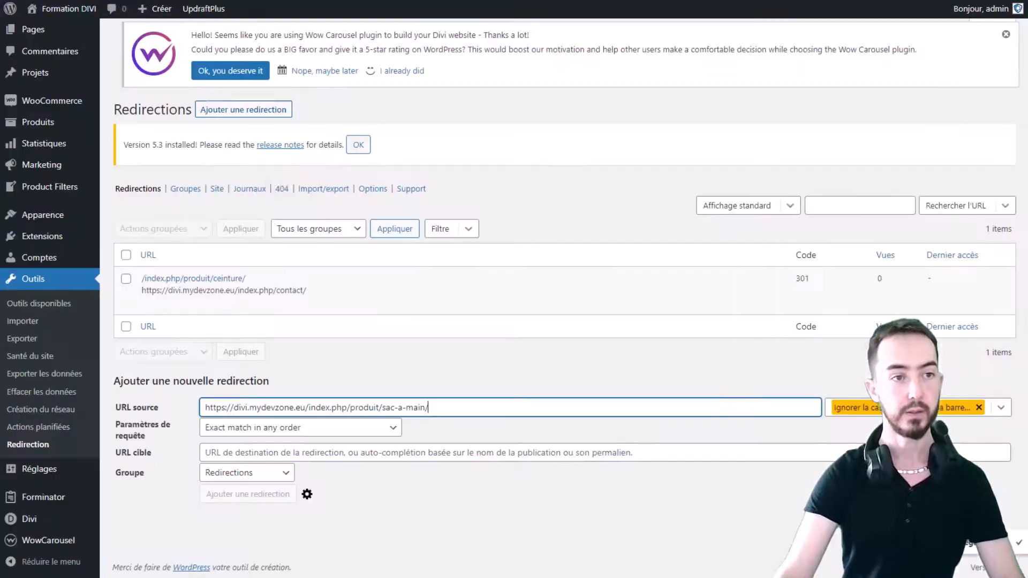
left_click(307, 494)
scroll(353, 452, "down", 1)
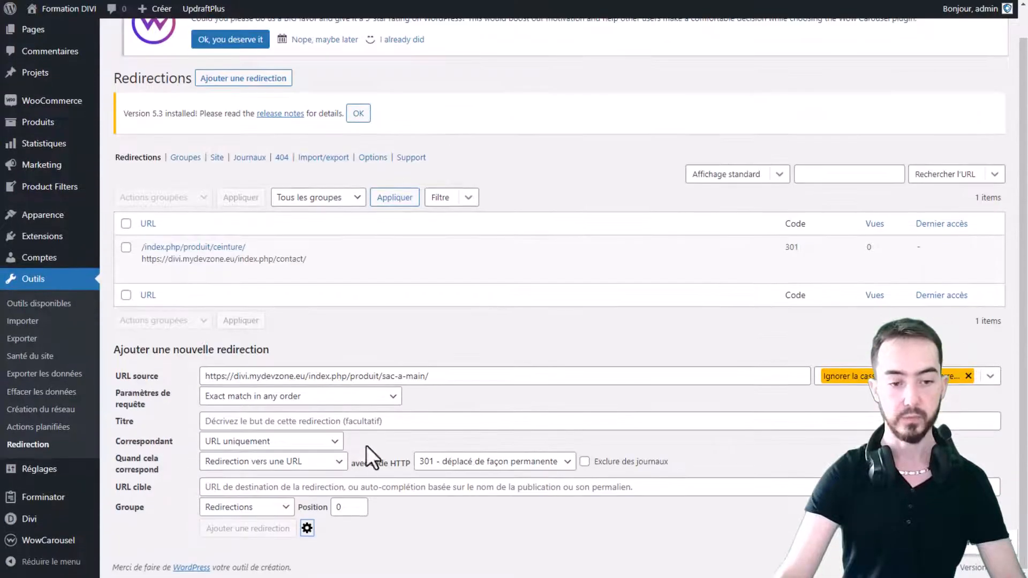
left_click(355, 488)
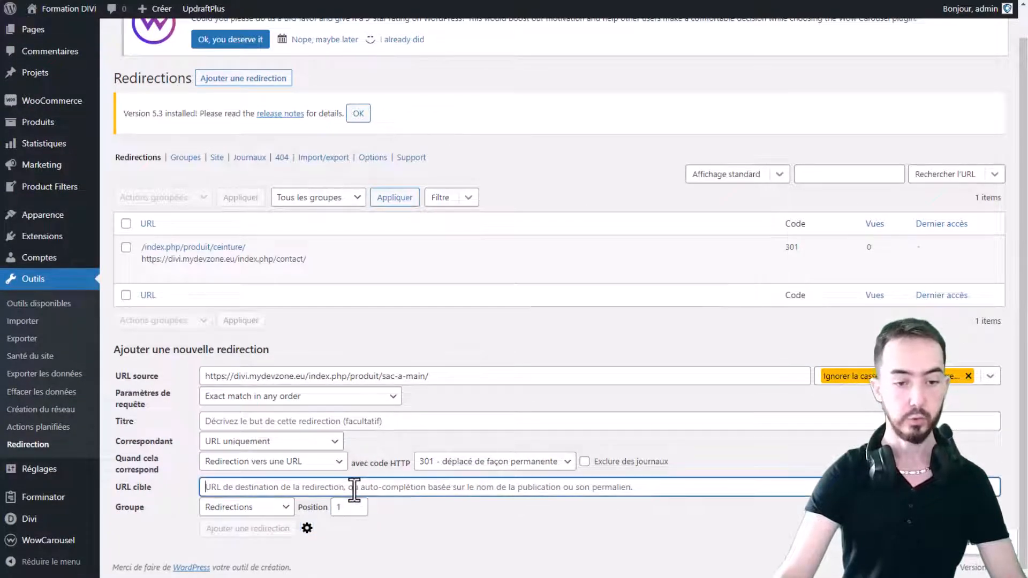
type("https://divi.mydevzone.eu/index.php/blog/")
left_click(564, 543)
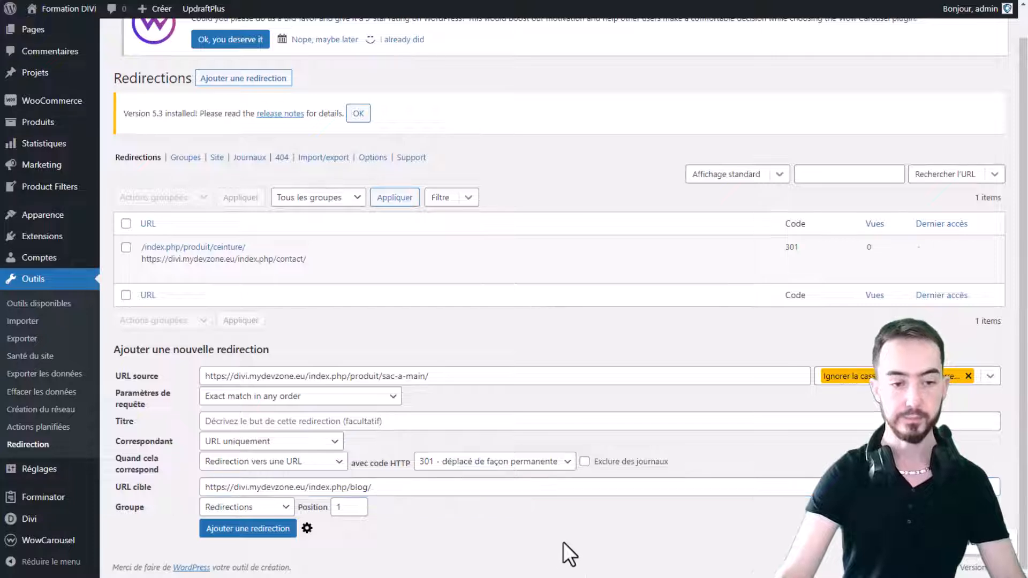
Give the new Sac à main redirection the title "Plus pratique".
left_click(289, 419)
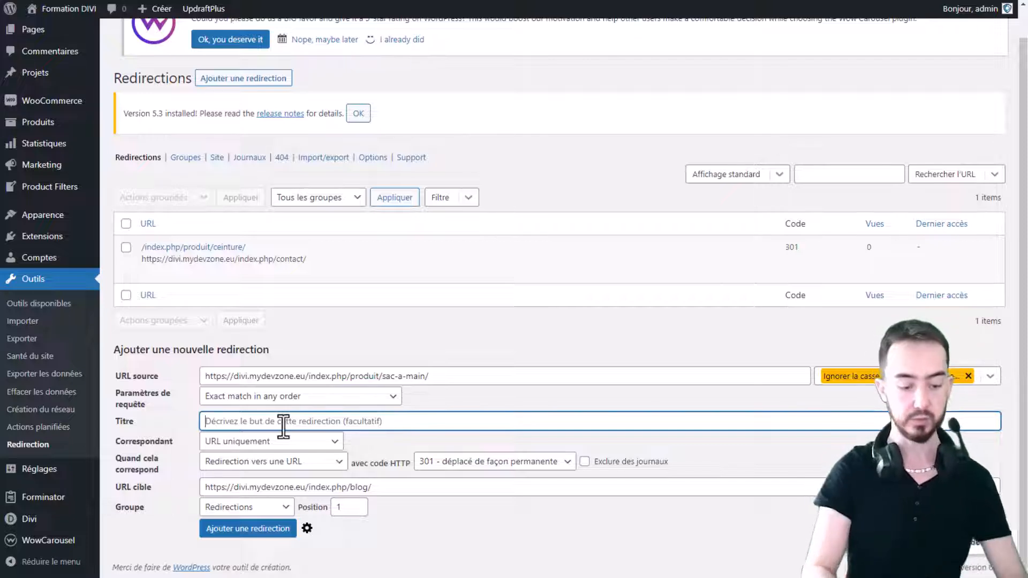
type("Plus pratique")
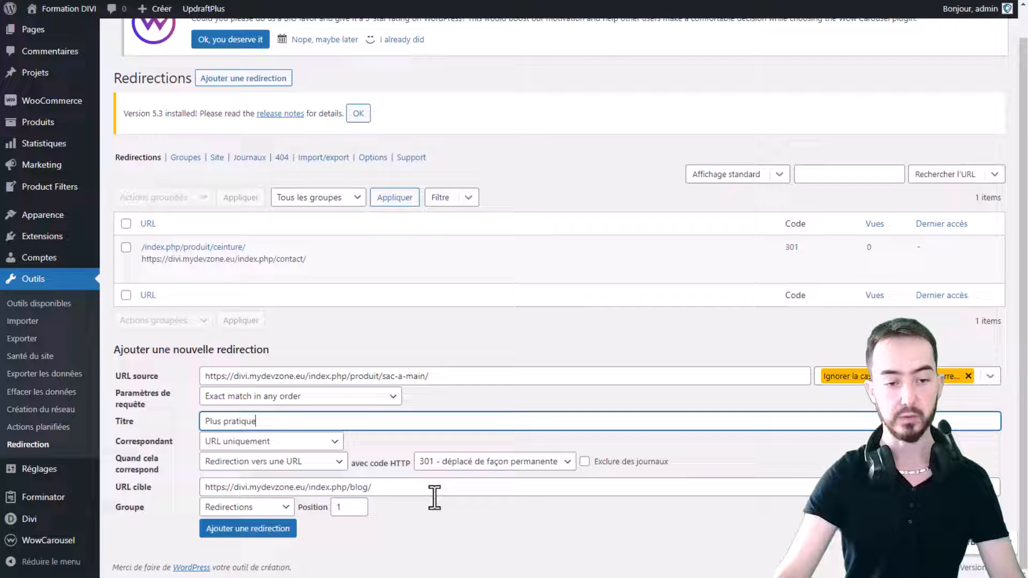
left_click(485, 526)
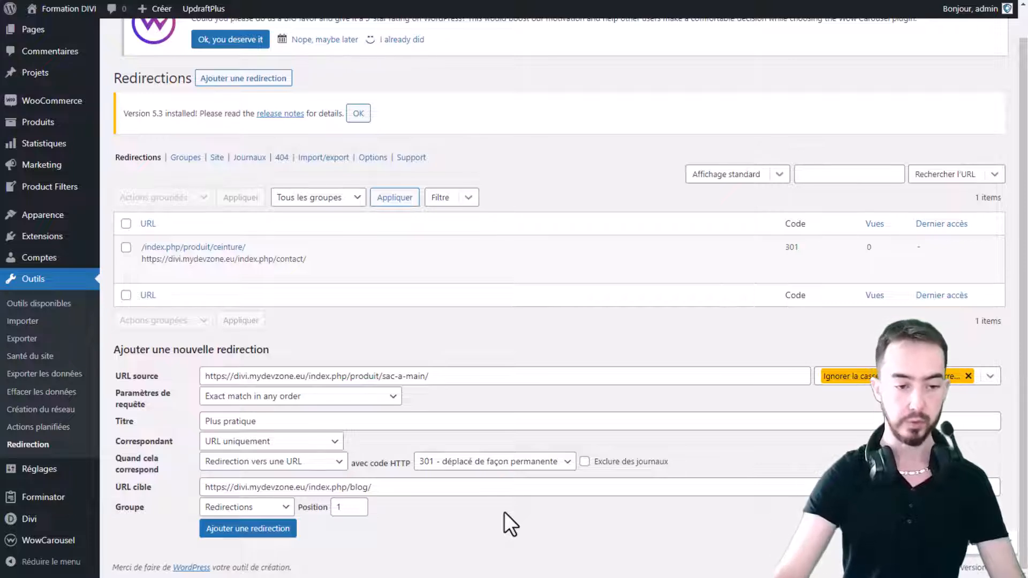
Review the matching and HTTP code choices, keep "URL uniquement" and "301 - déplacé de façon permanente", and add the redirection.
left_click(299, 442)
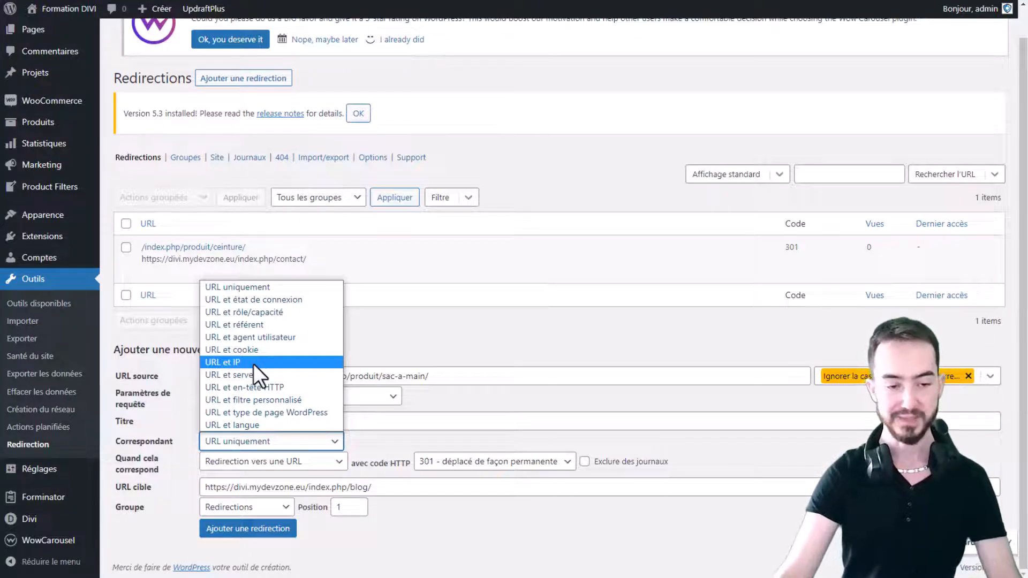
left_click(251, 287)
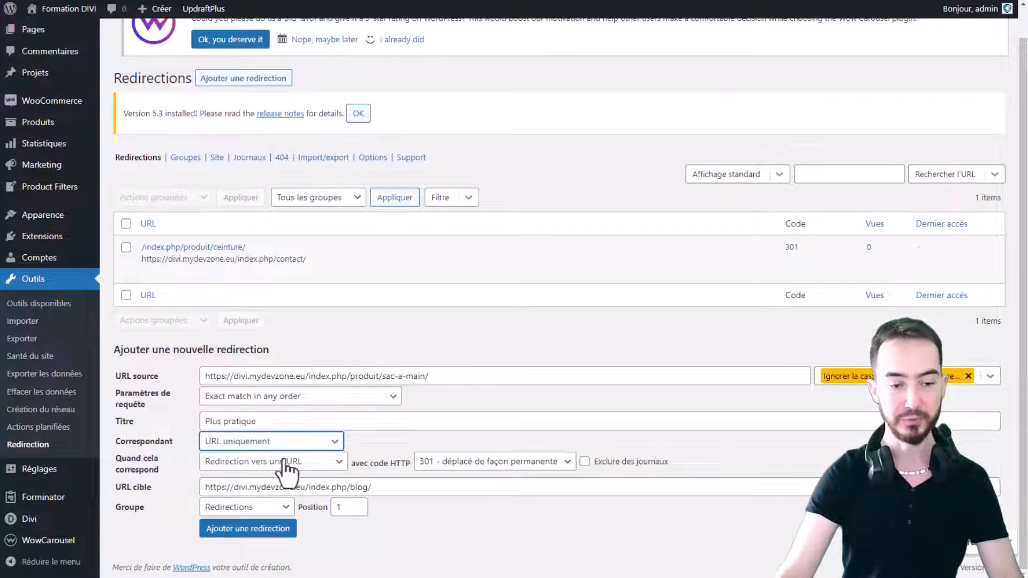
left_click(467, 463)
left_click(467, 478)
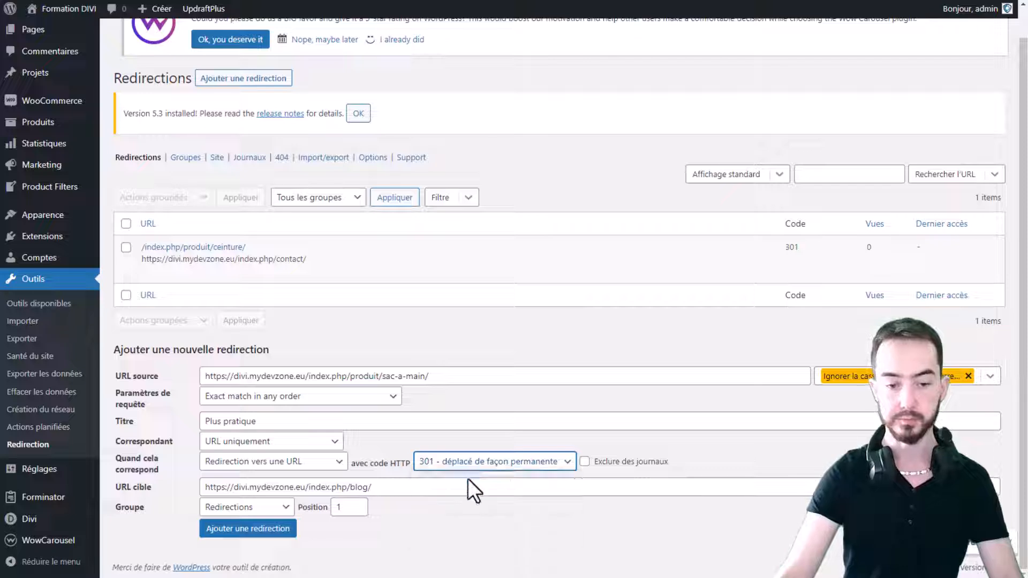
left_click(541, 465)
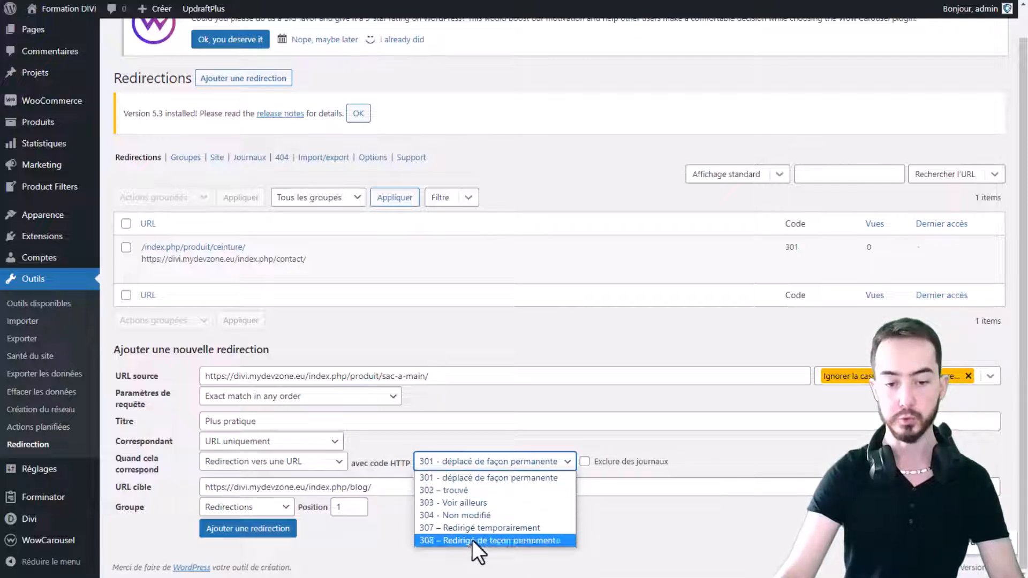
left_click(464, 477)
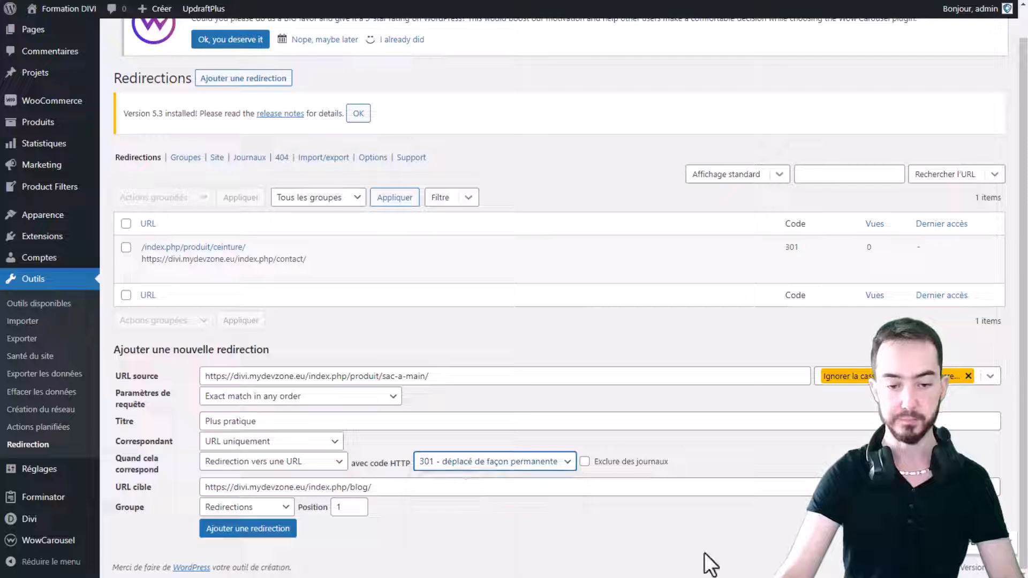
left_click(247, 532)
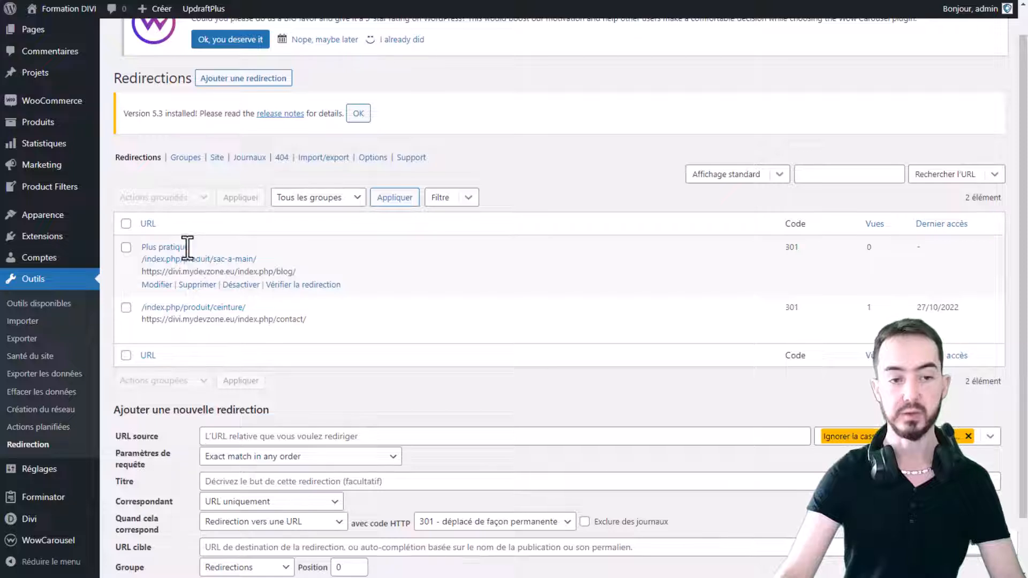
Examine the title of the Sac à main redirection and the view count of the Ceinture redirection in the list.
left_click_drag(188, 248, 141, 247)
left_click(201, 246)
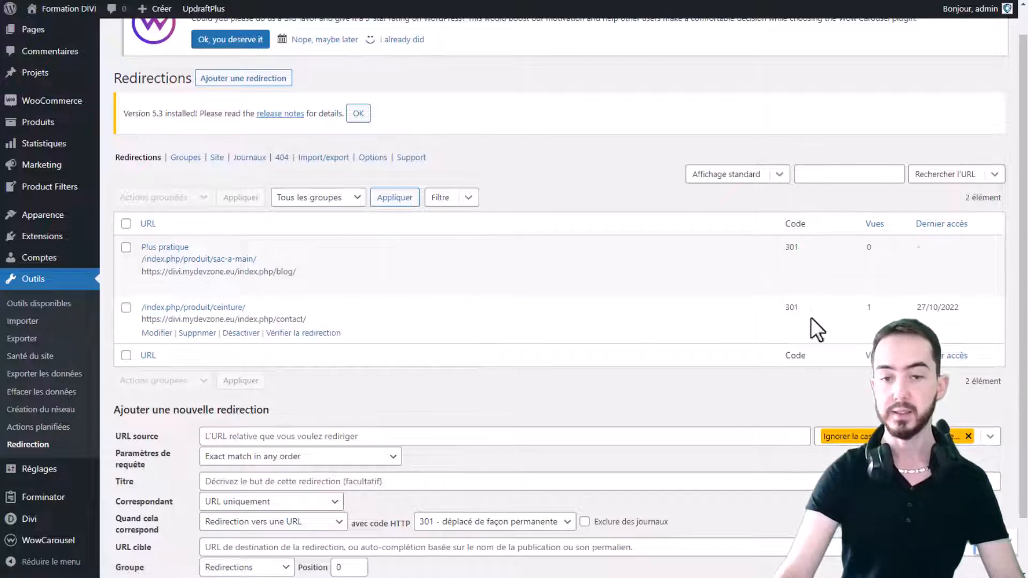
double_click(872, 309)
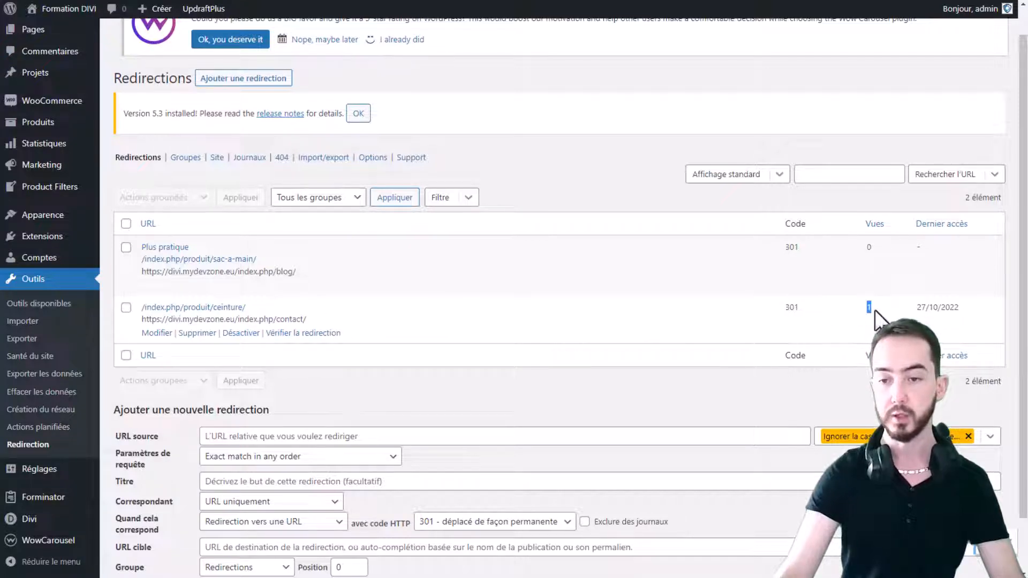
Reload the redirection list to check the view counts of the Ceinture and Sac à main redirections.
left_click(871, 312)
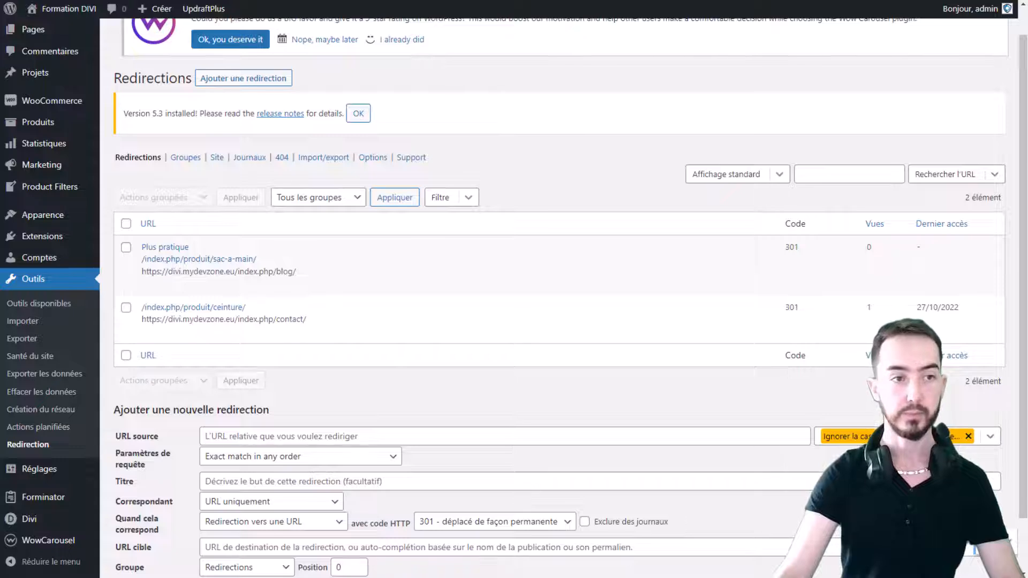
key("F5")
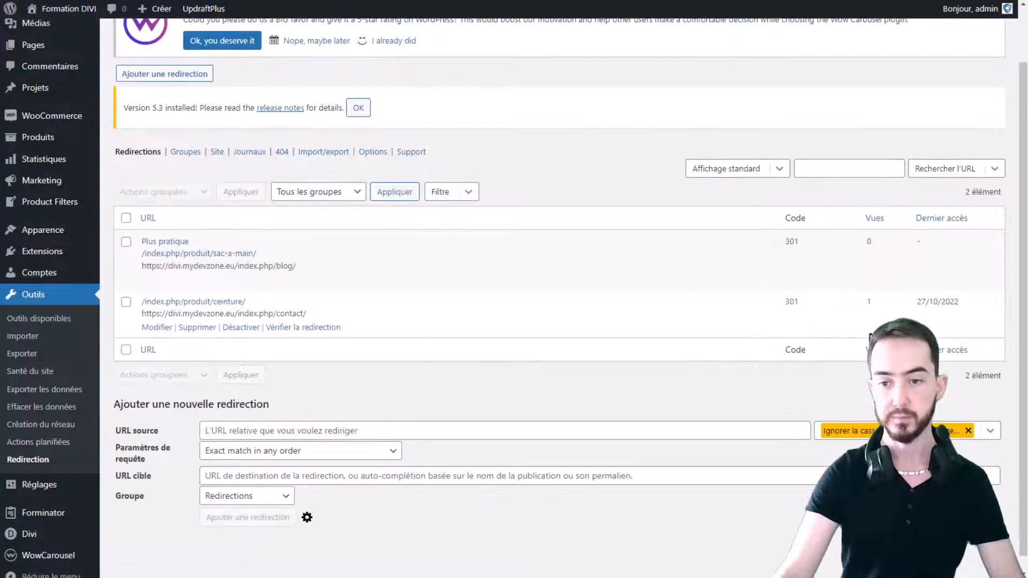
Open the shop's home page and view the Ceinture and Sac à main products featured on it.
left_click(377, 1)
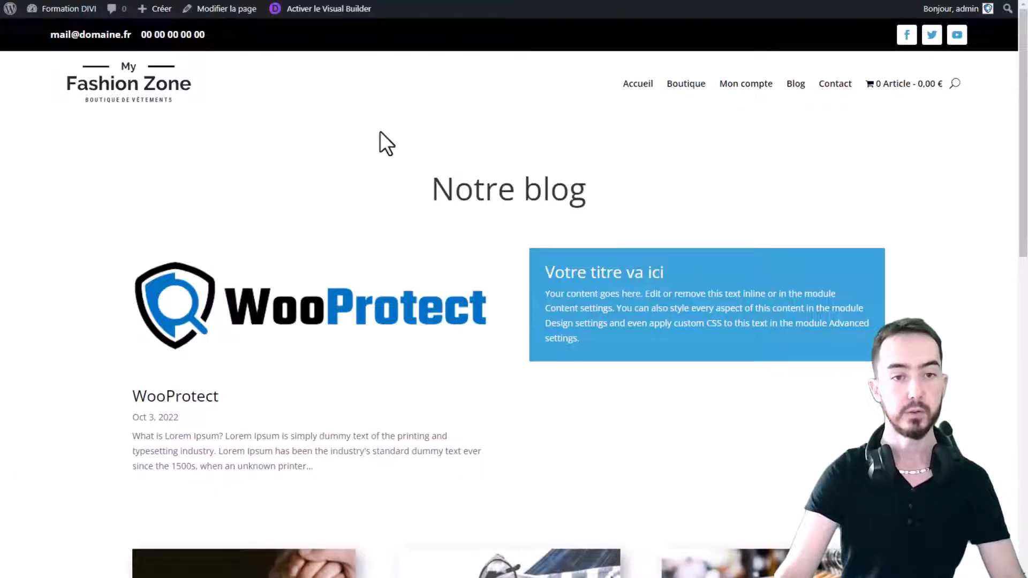
left_click(86, 100)
scroll(707, 316, "down", 5)
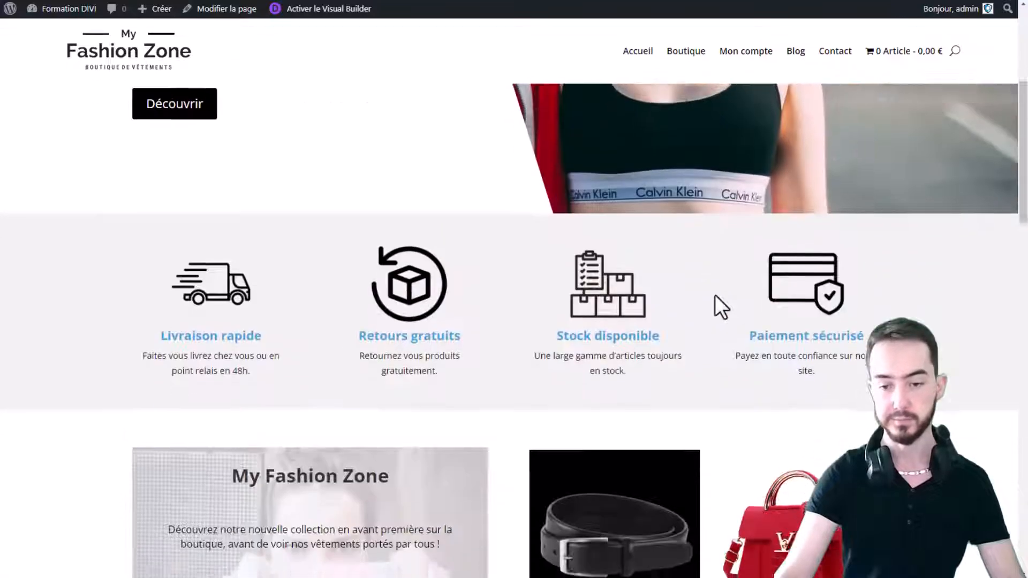
scroll(712, 316, "down", 5)
Return to the Redirection administration page and open its 404 error log.
key("alt+Left")
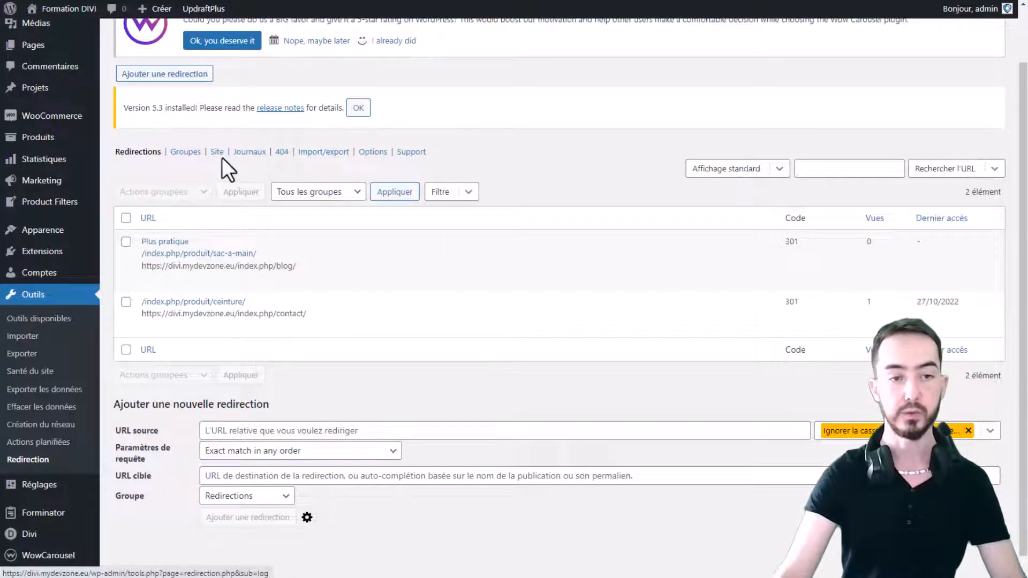
left_click(281, 152)
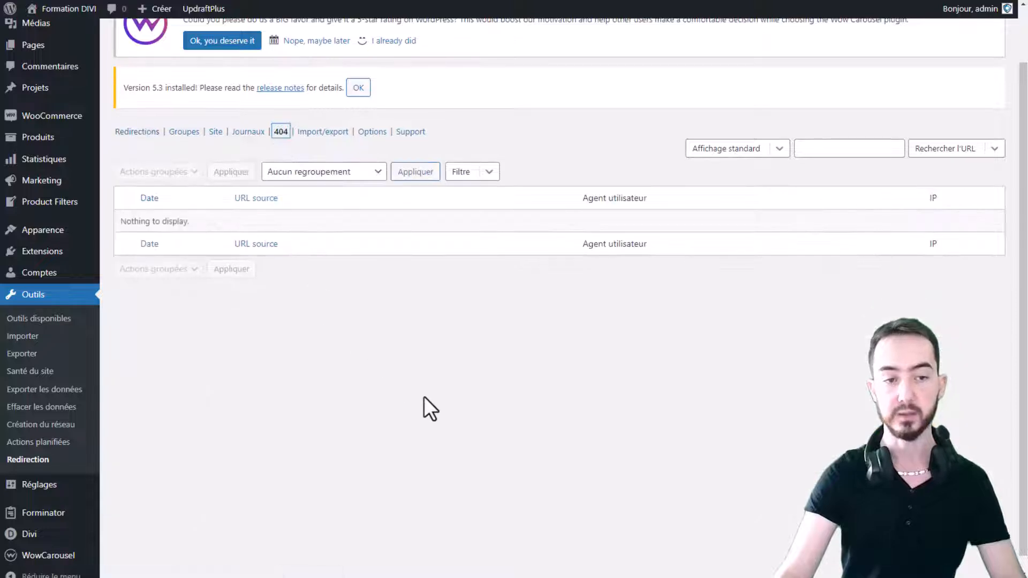